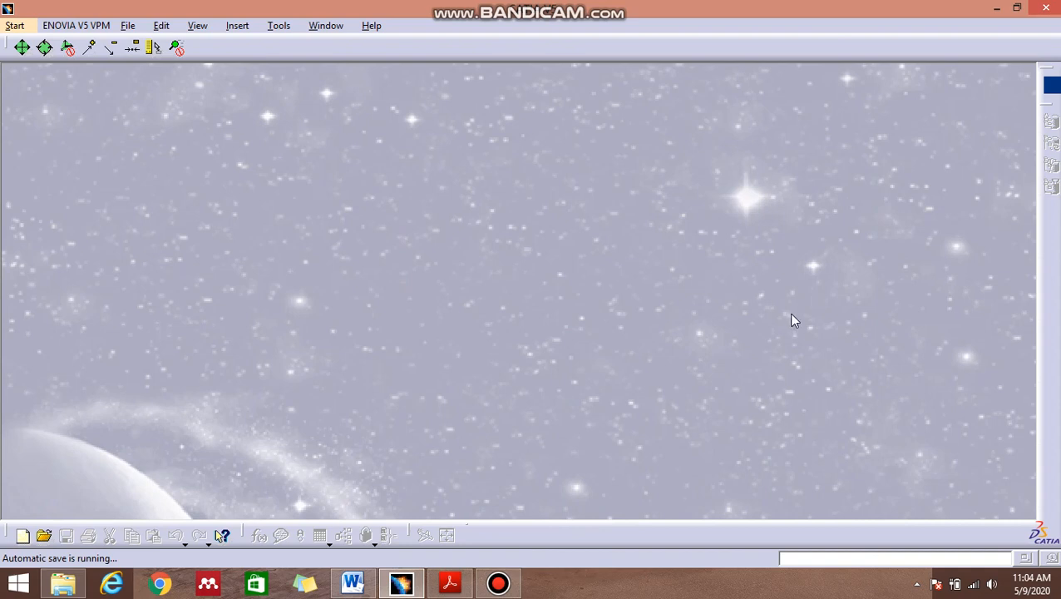
# - Switch to Adobe Acrobat Reader, review topic 9.1 The Drafting Workbench in the course plan, and return to CATIA
pyautogui.click(450, 582)
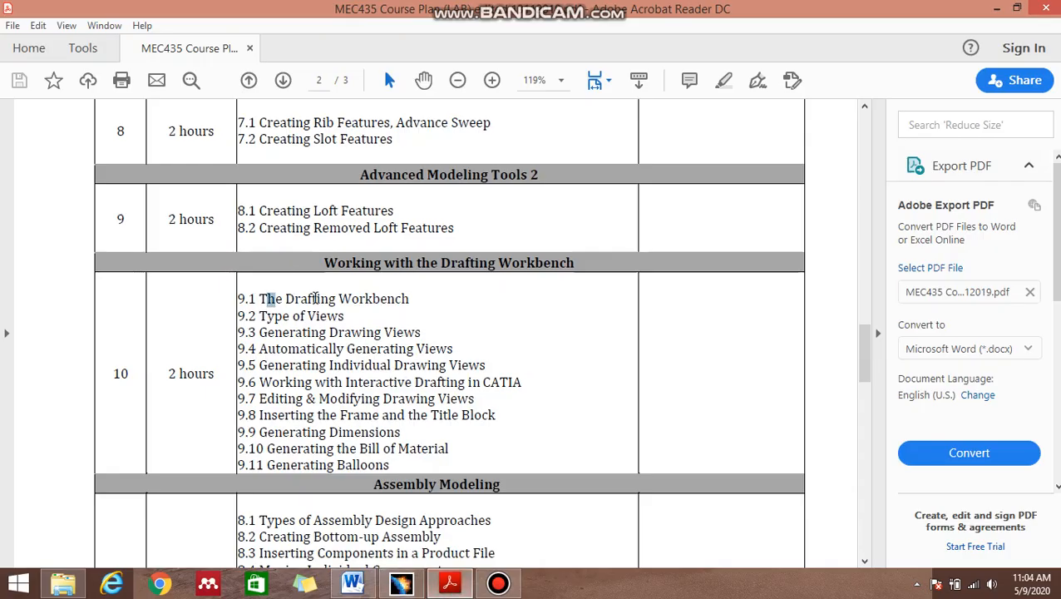
pyautogui.moveTo(260, 299); pyautogui.dragTo(411, 301)
pyautogui.click(427, 304)
pyautogui.moveTo(281, 299); pyautogui.dragTo(406, 309)
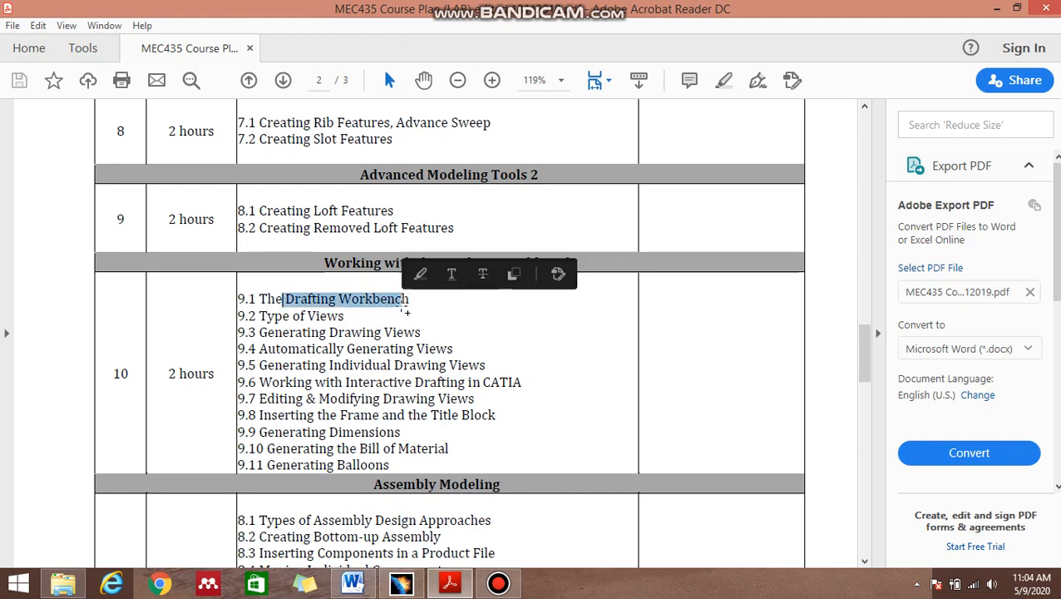
pyautogui.click(997, 8)
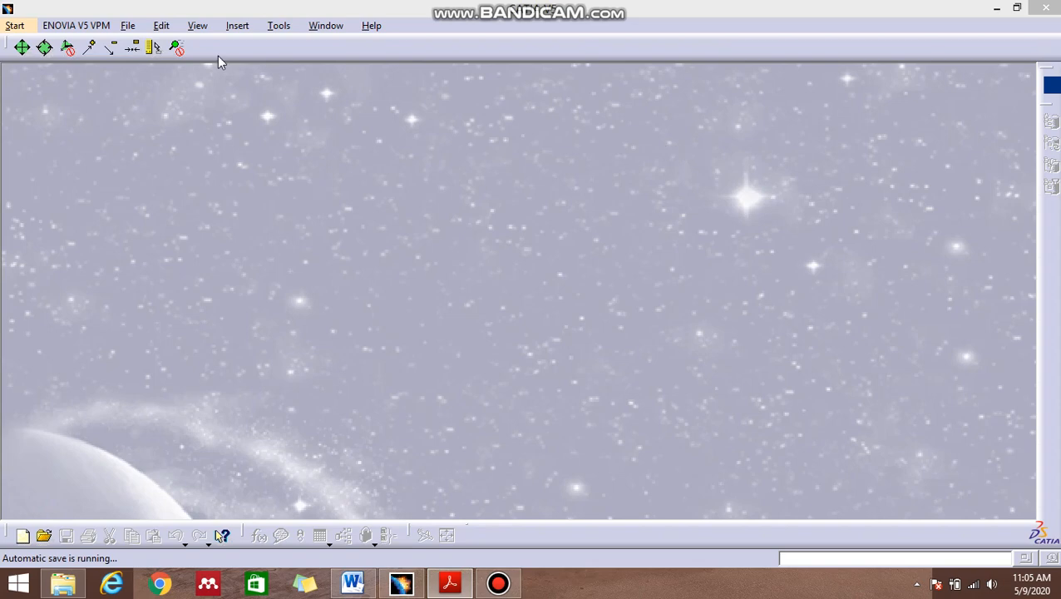
# - Create a new drawing in the Drafting workbench with the ISO standard and a landscape A3 ISO sheet
pyautogui.click(96, 26)
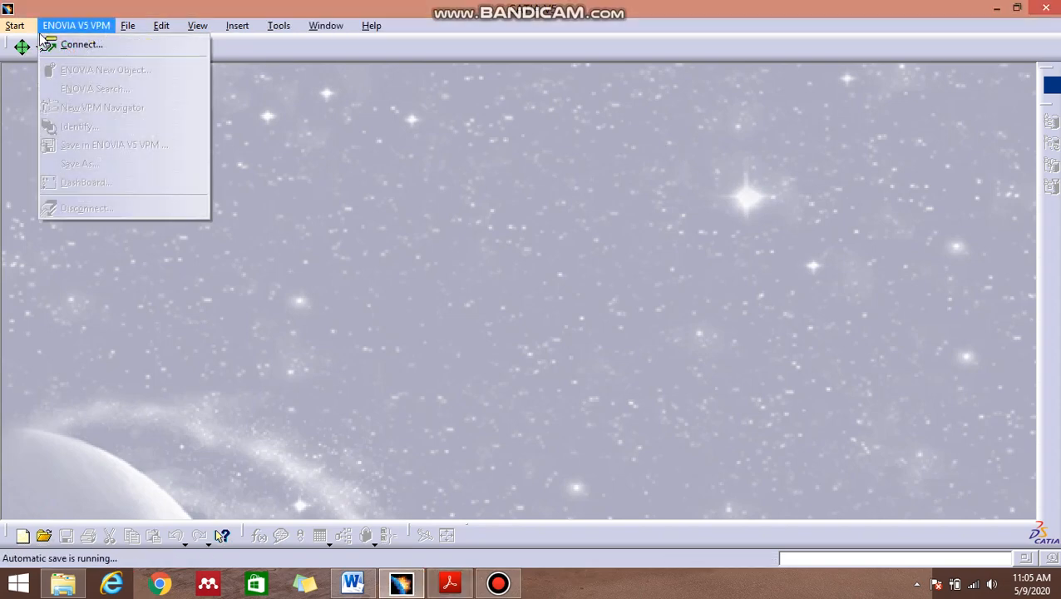
pyautogui.click(15, 25)
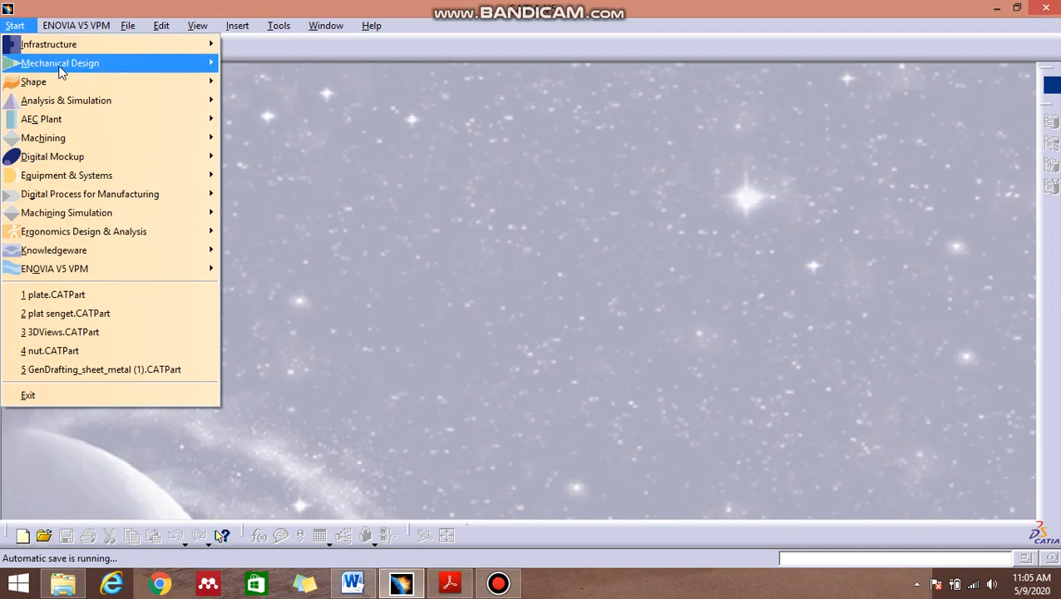
pyautogui.moveTo(60, 67)
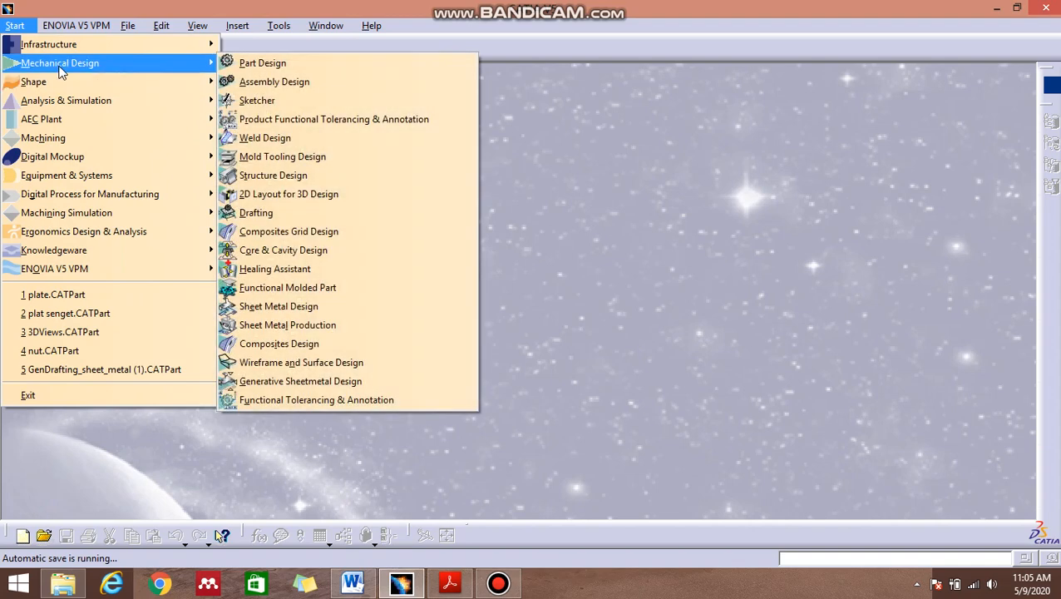
pyautogui.click(287, 212)
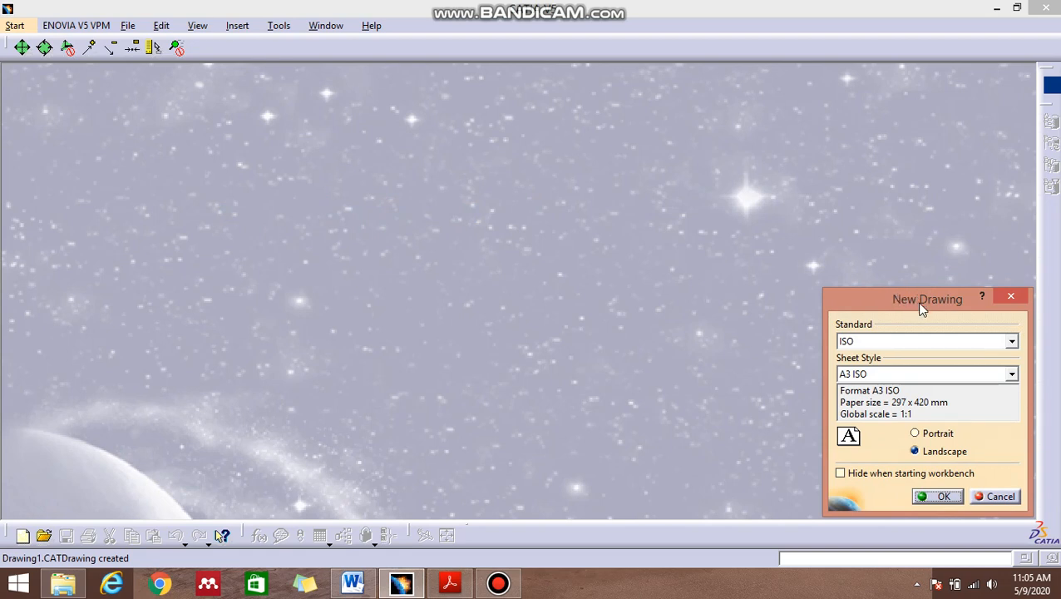
pyautogui.click(964, 340)
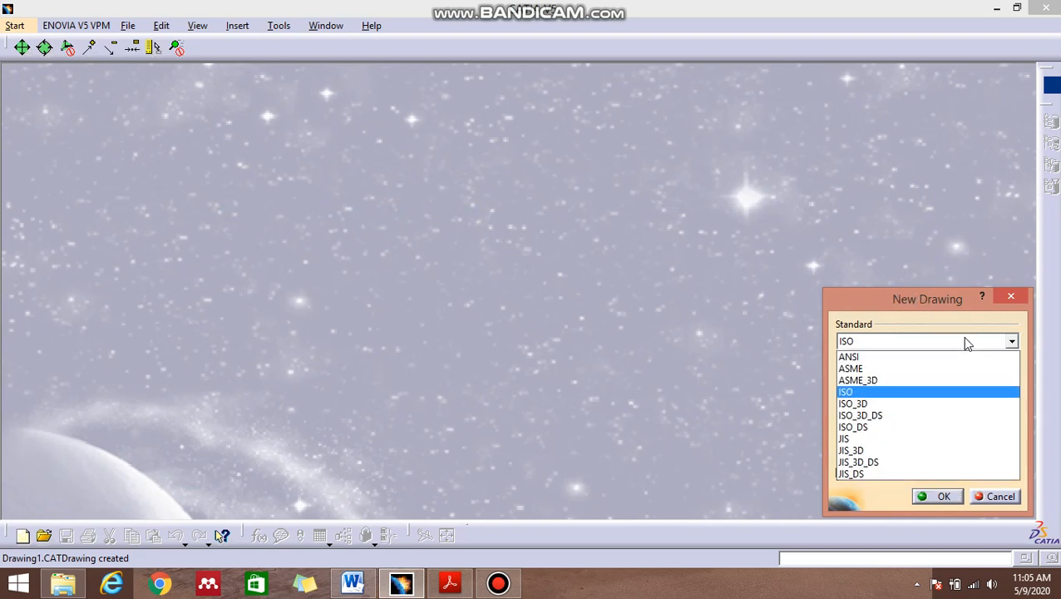
pyautogui.click(934, 324)
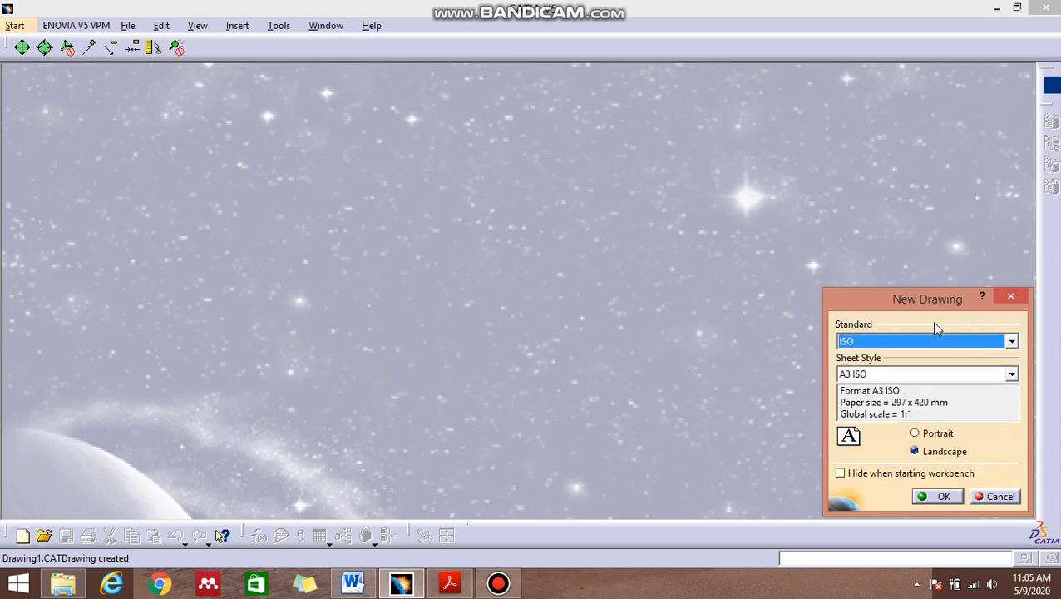
pyautogui.click(949, 343)
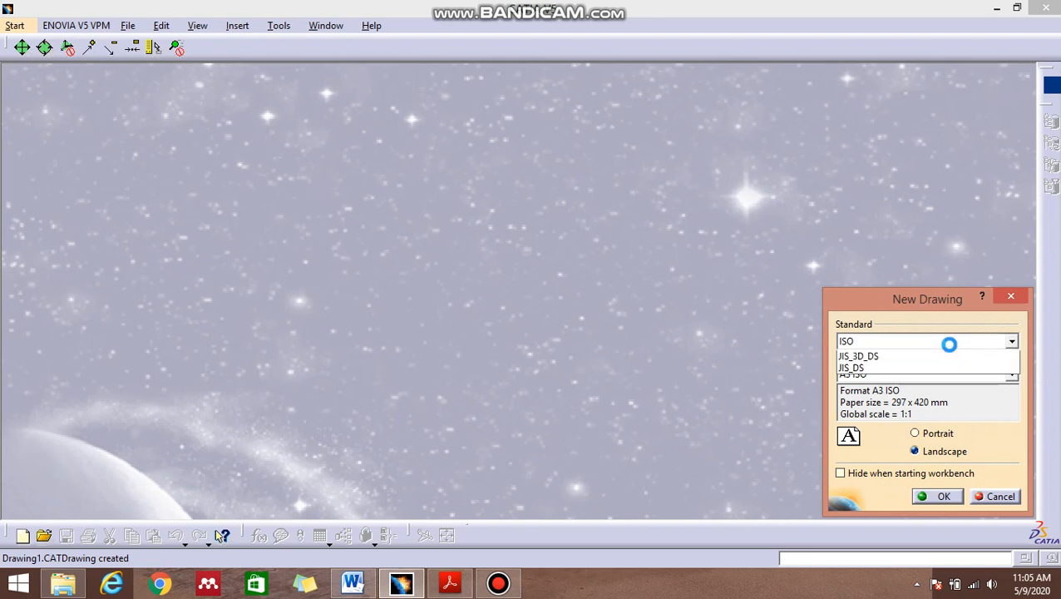
pyautogui.click(856, 301)
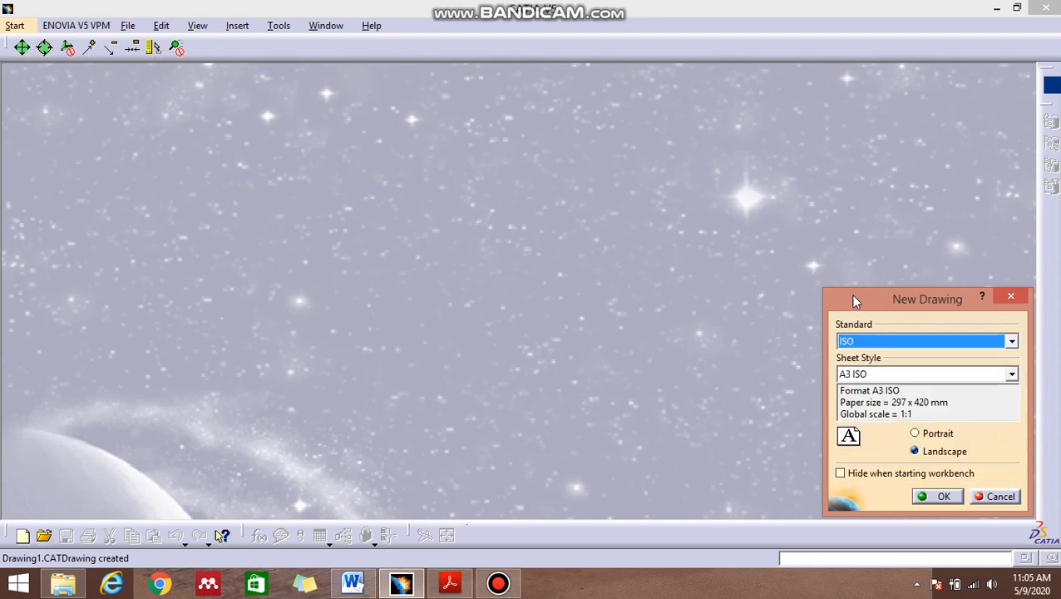
pyautogui.click(908, 378)
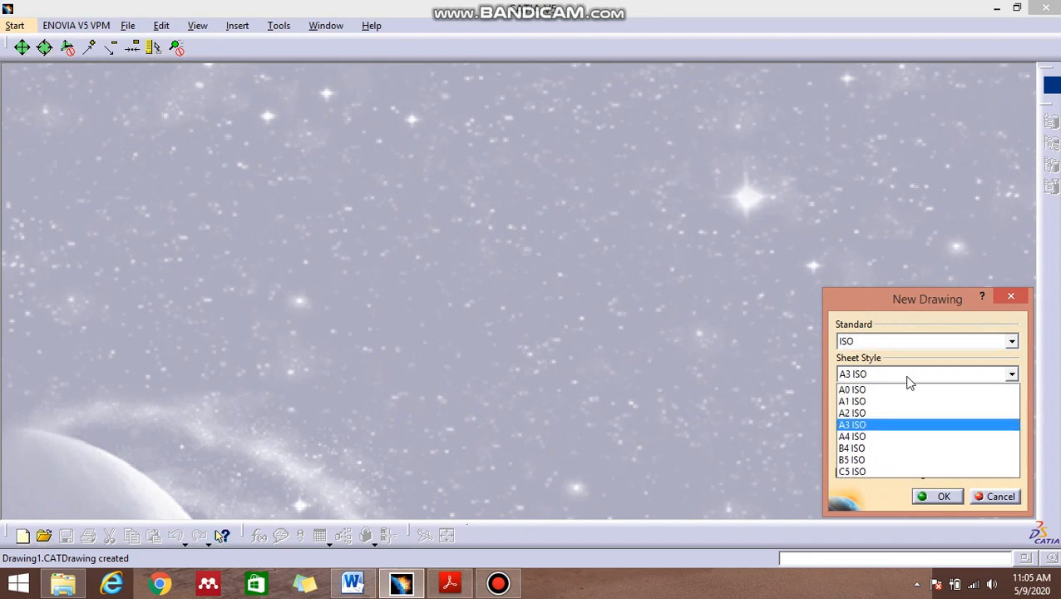
pyautogui.click(886, 426)
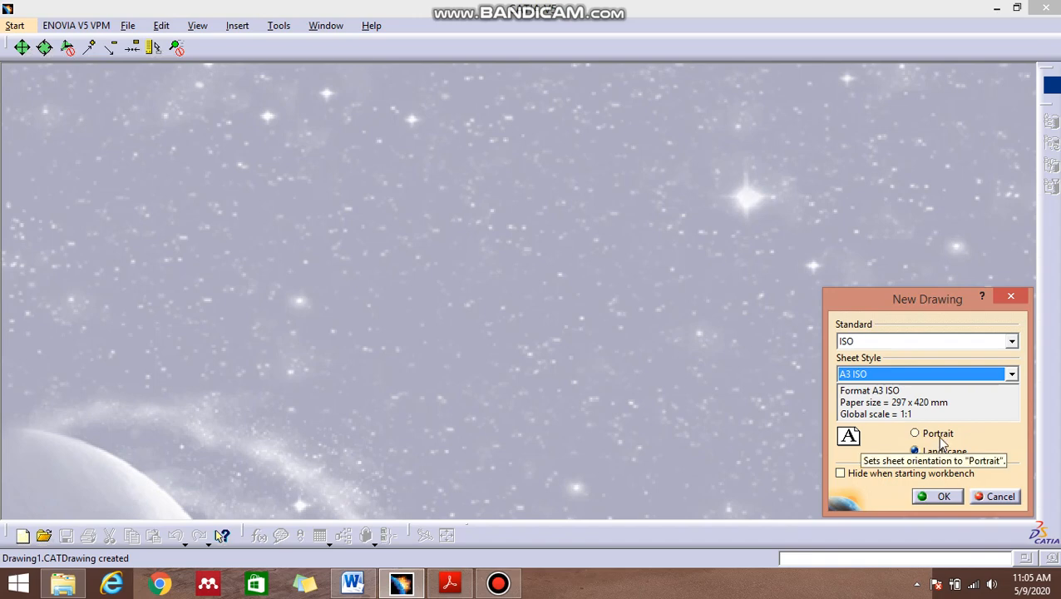
pyautogui.click(936, 497)
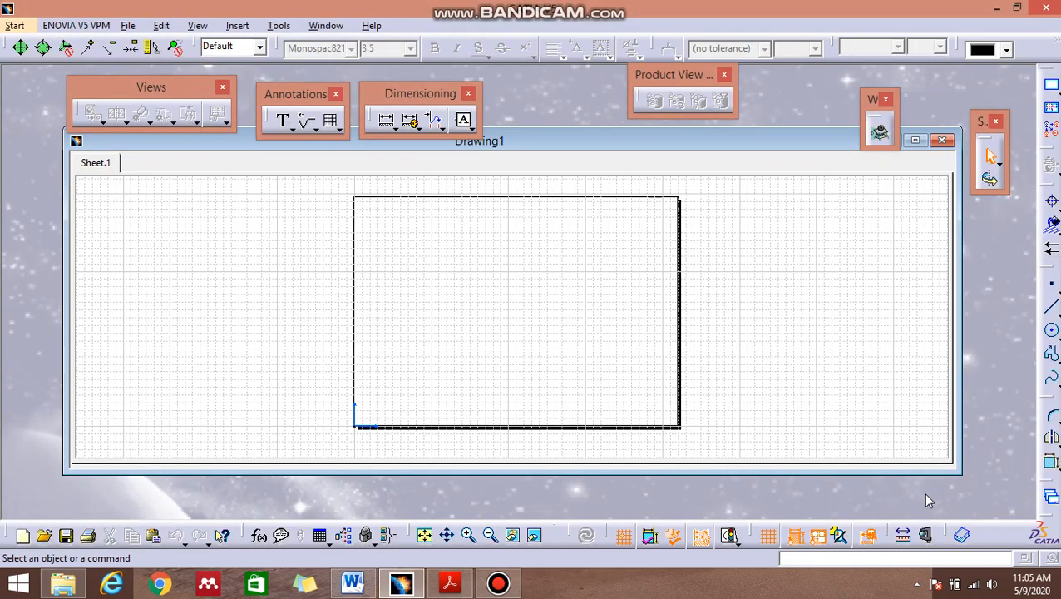
# - Maximize the drawing window and line up the floating toolbars in one row, clear of the sheet's middle
pyautogui.click(915, 141)
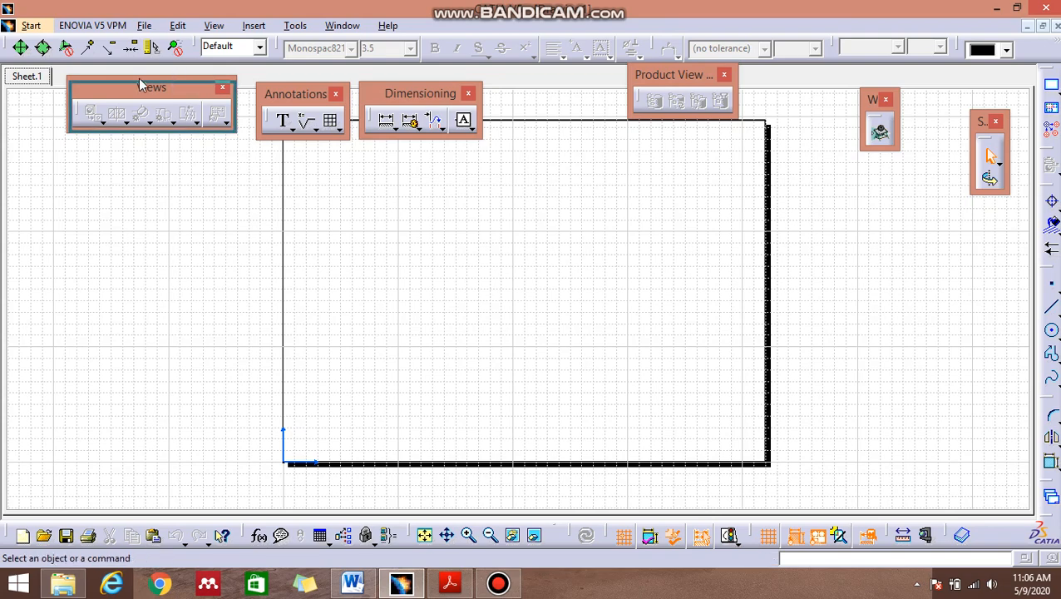
pyautogui.moveTo(138, 80); pyautogui.dragTo(81, 80)
pyautogui.moveTo(277, 100); pyautogui.dragTo(211, 93)
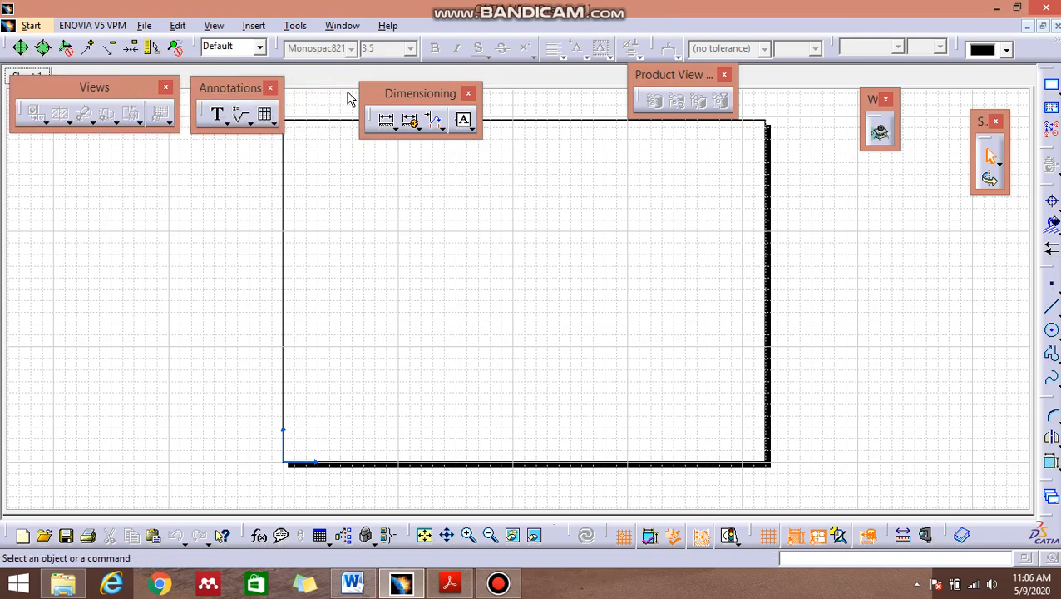
pyautogui.moveTo(355, 93); pyautogui.dragTo(291, 90)
pyautogui.moveTo(671, 78); pyautogui.dragTo(782, 92)
pyautogui.moveTo(872, 97); pyautogui.dragTo(925, 92)
pyautogui.moveTo(985, 121); pyautogui.dragTo(988, 82)
pyautogui.moveTo(921, 93); pyautogui.dragTo(941, 92)
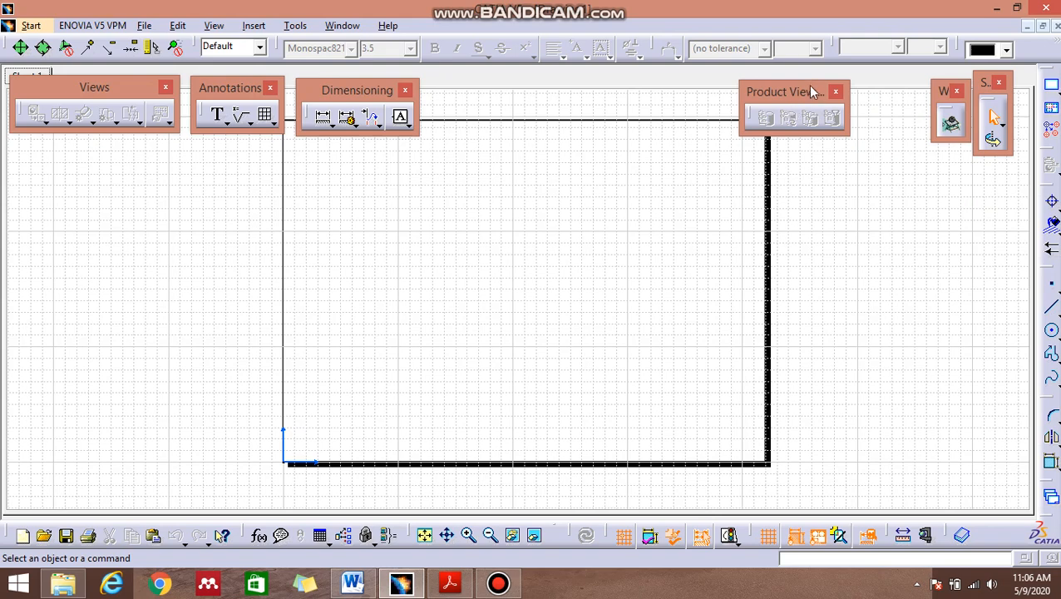
pyautogui.moveTo(810, 91); pyautogui.dragTo(880, 94)
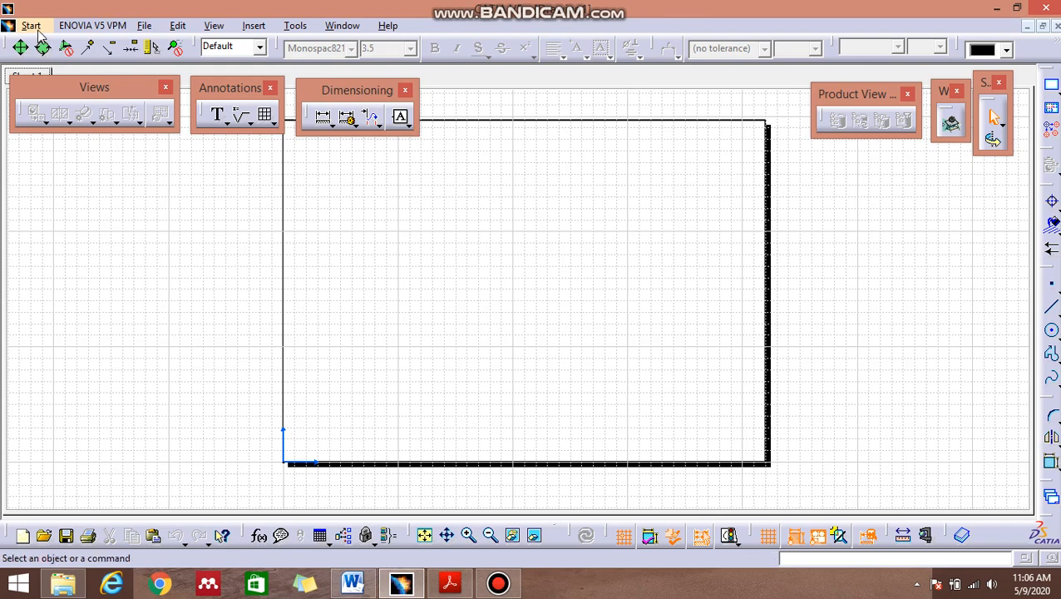
# - Open the part file plate from the catia learning folder
pyautogui.click(92, 25)
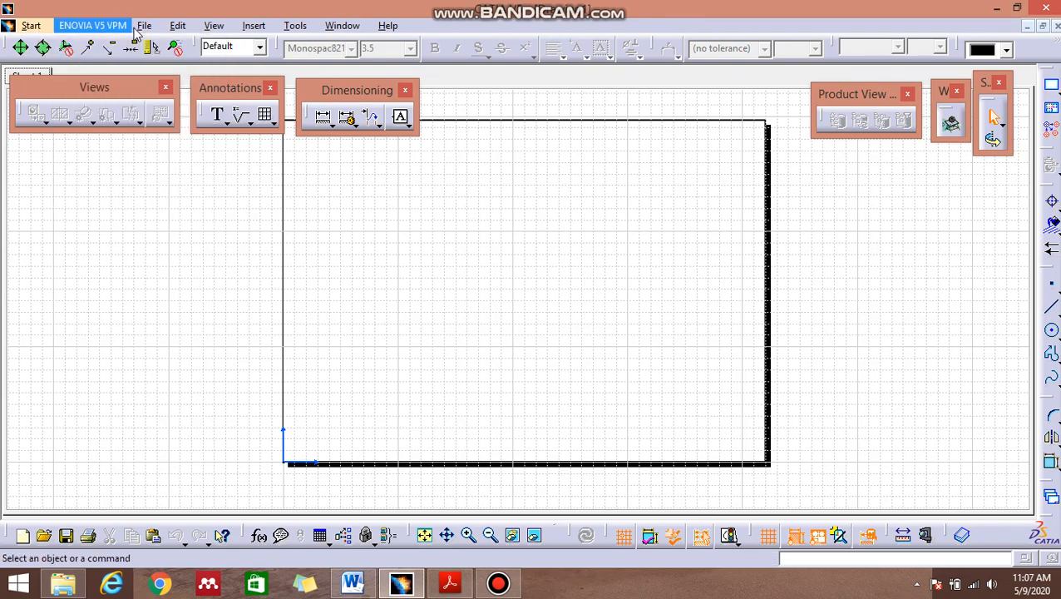
pyautogui.click(144, 25)
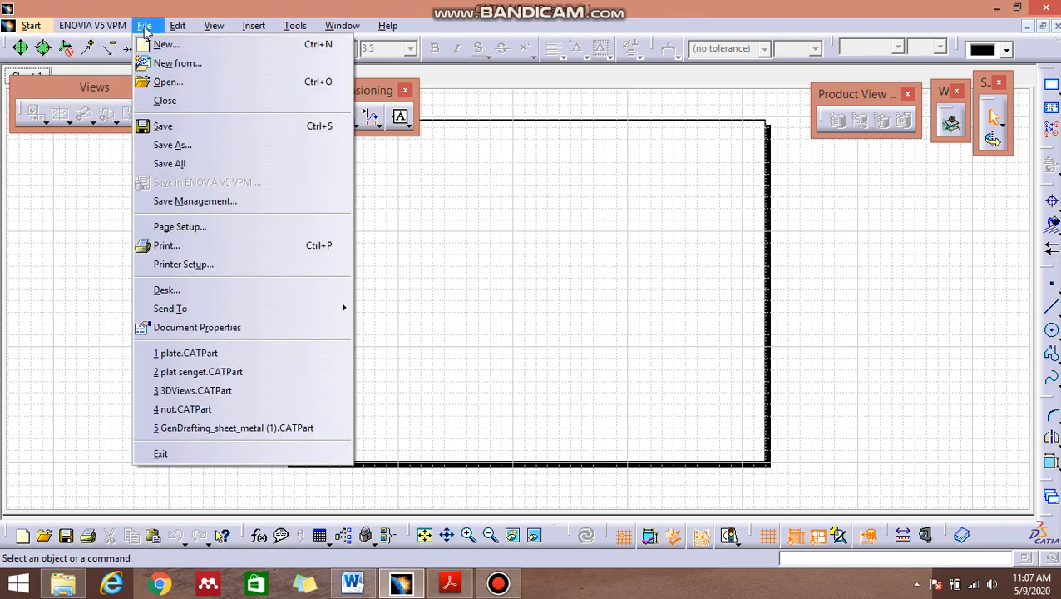
pyautogui.click(158, 83)
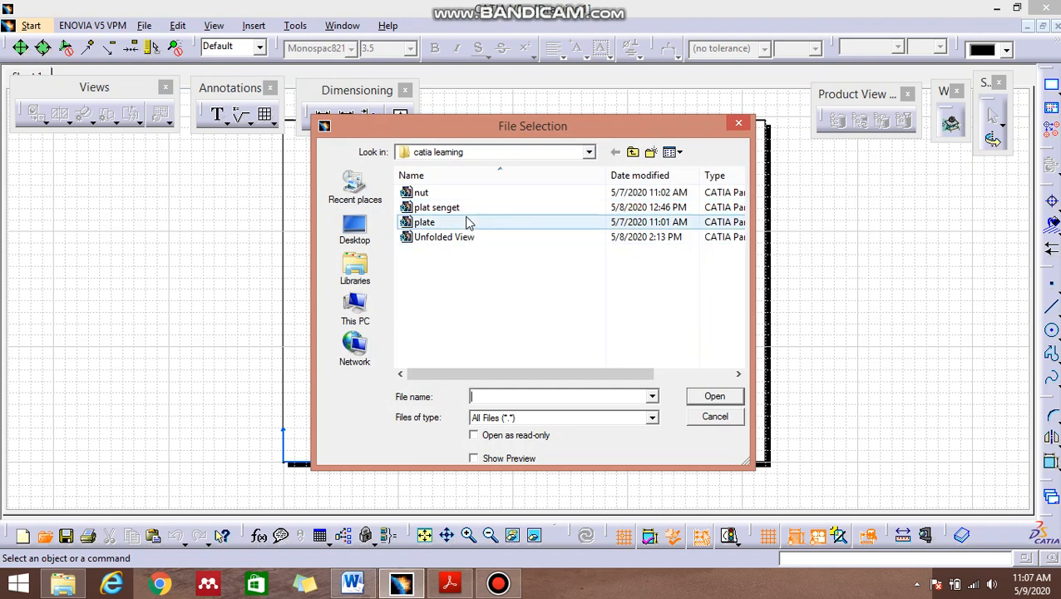
pyautogui.click(467, 221)
pyautogui.click(695, 397)
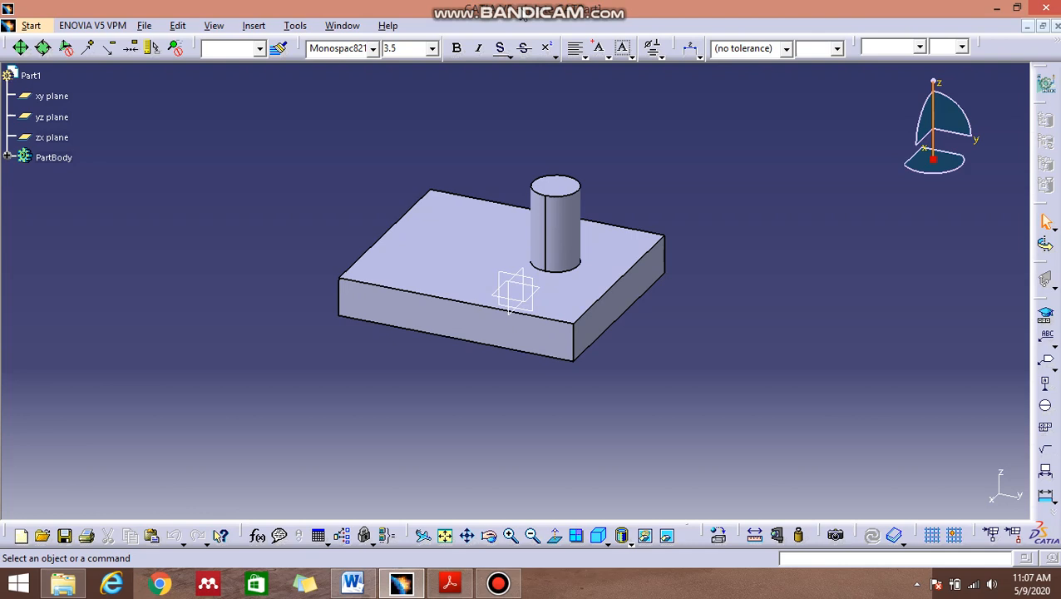
# - Tile the plate part and Drawing1 windows vertically and make the drawing window active
pyautogui.click(337, 26)
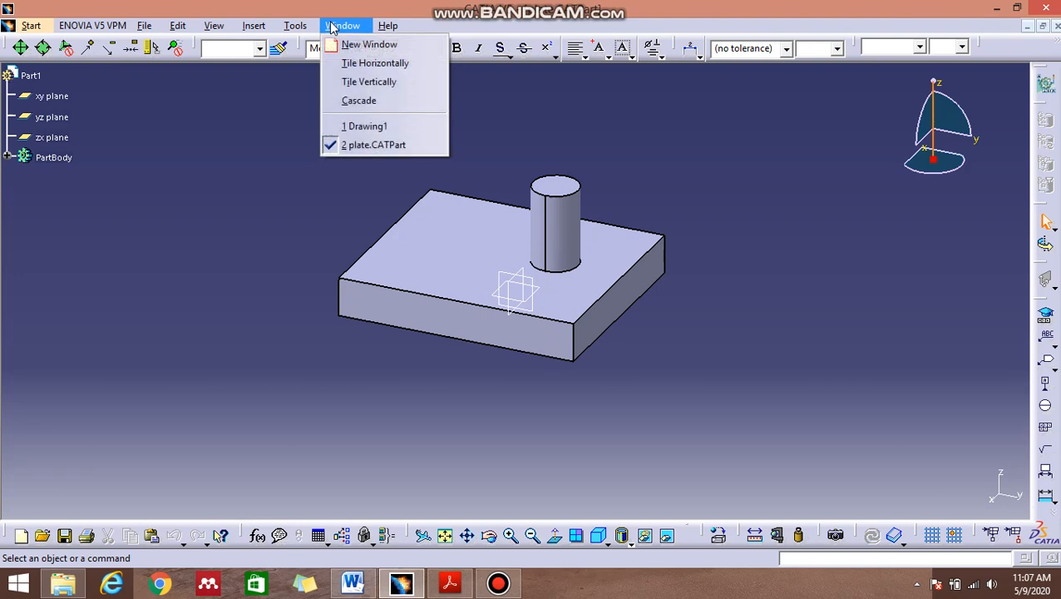
pyautogui.click(380, 87)
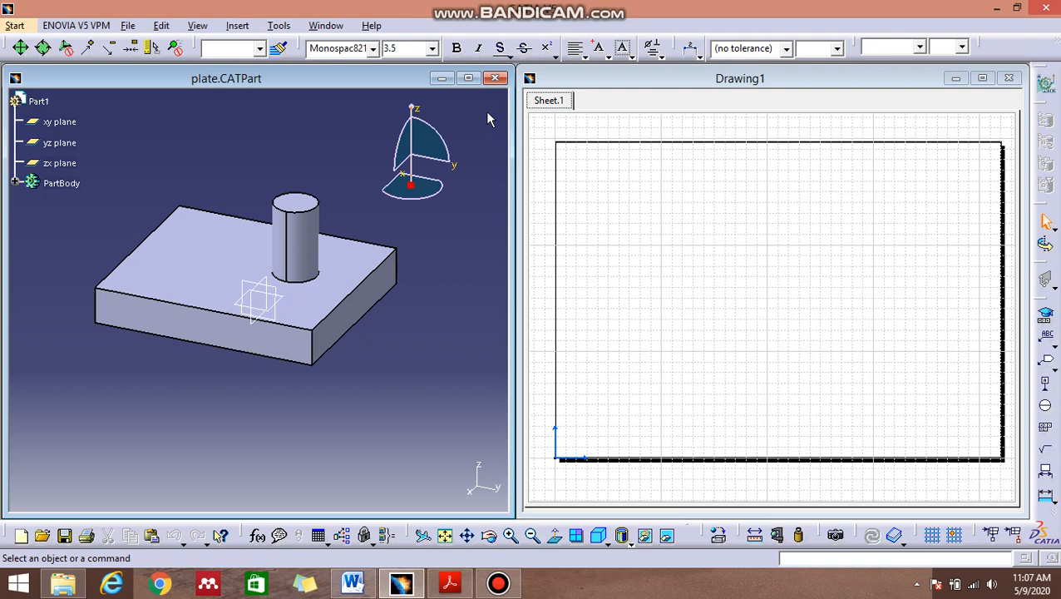
pyautogui.click(237, 26)
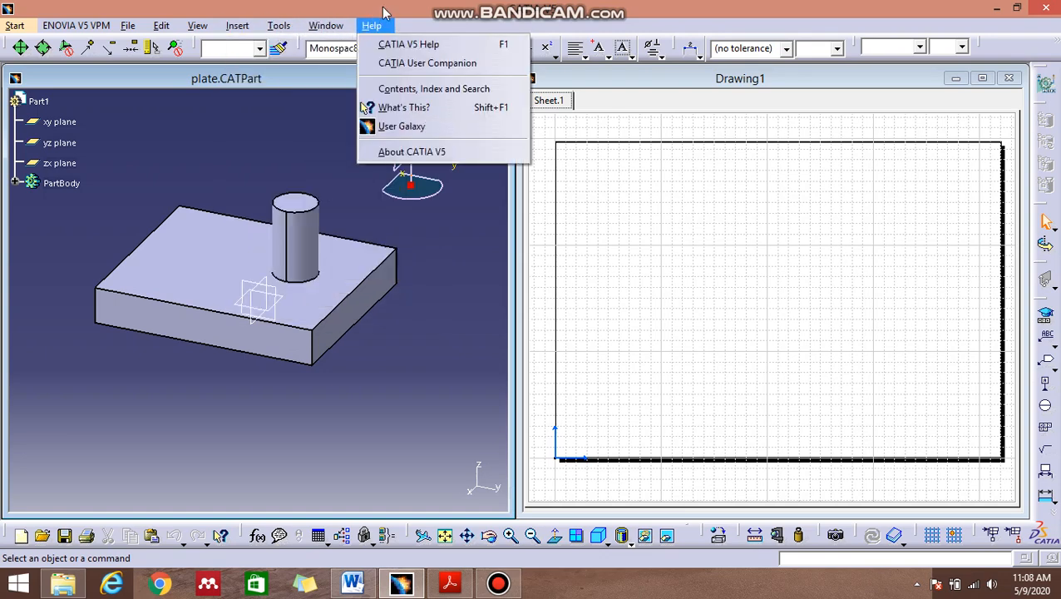
pyautogui.click(384, 8)
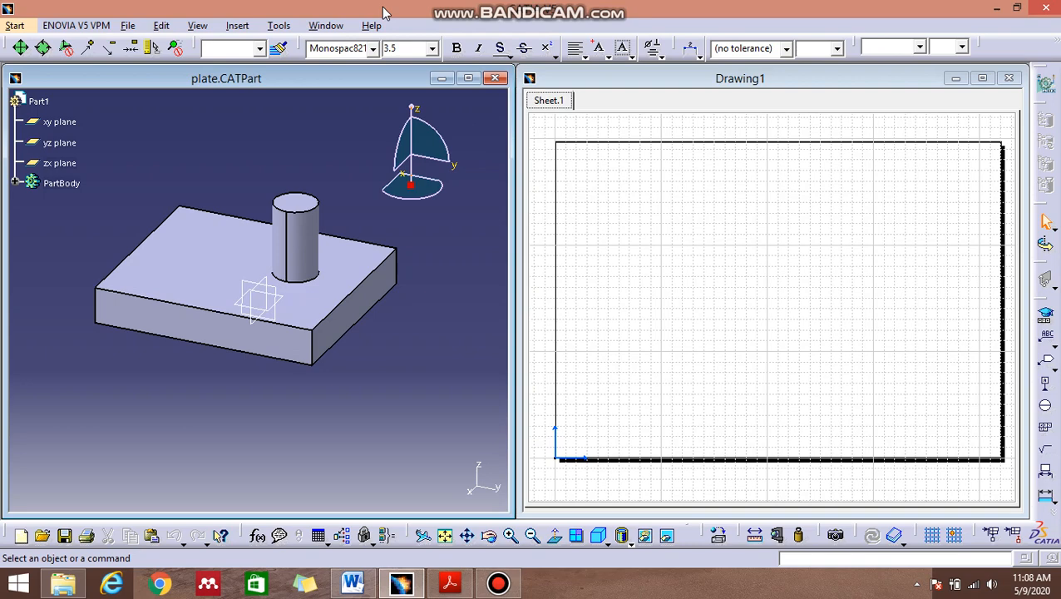
pyautogui.click(616, 88)
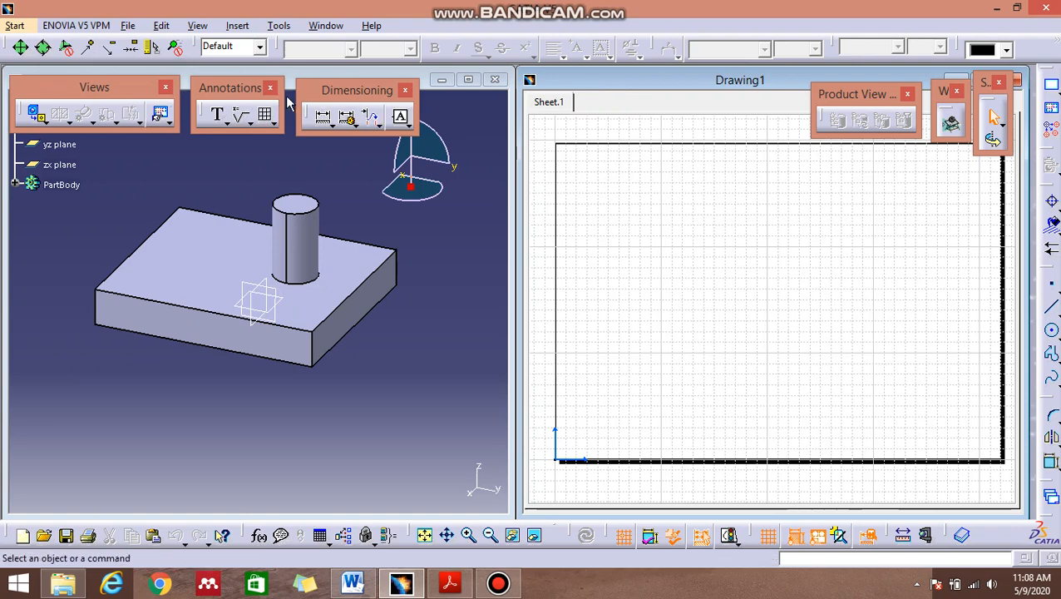
pyautogui.click(199, 26)
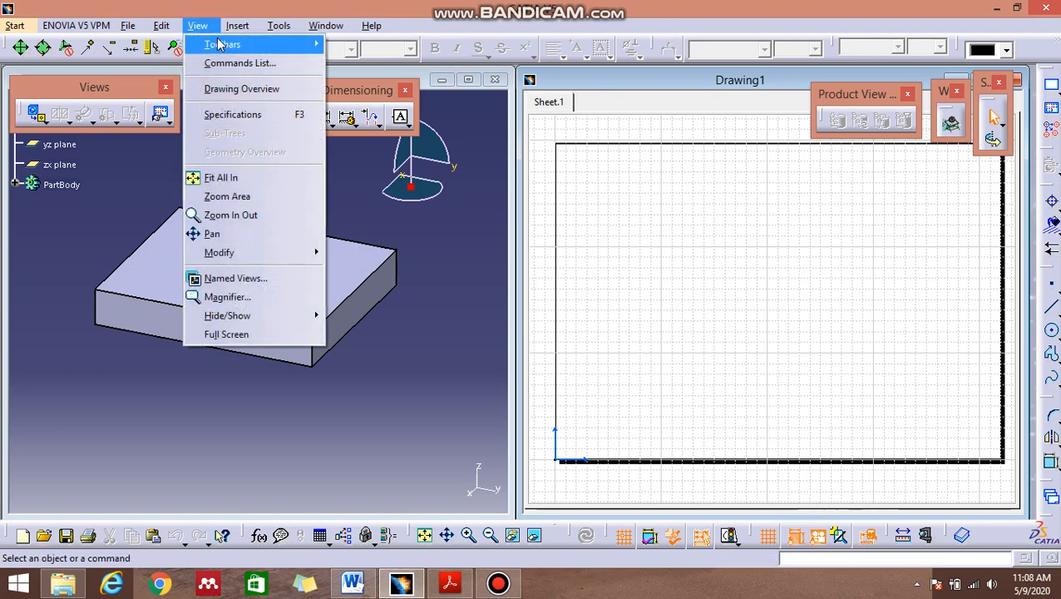
pyautogui.moveTo(221, 45)
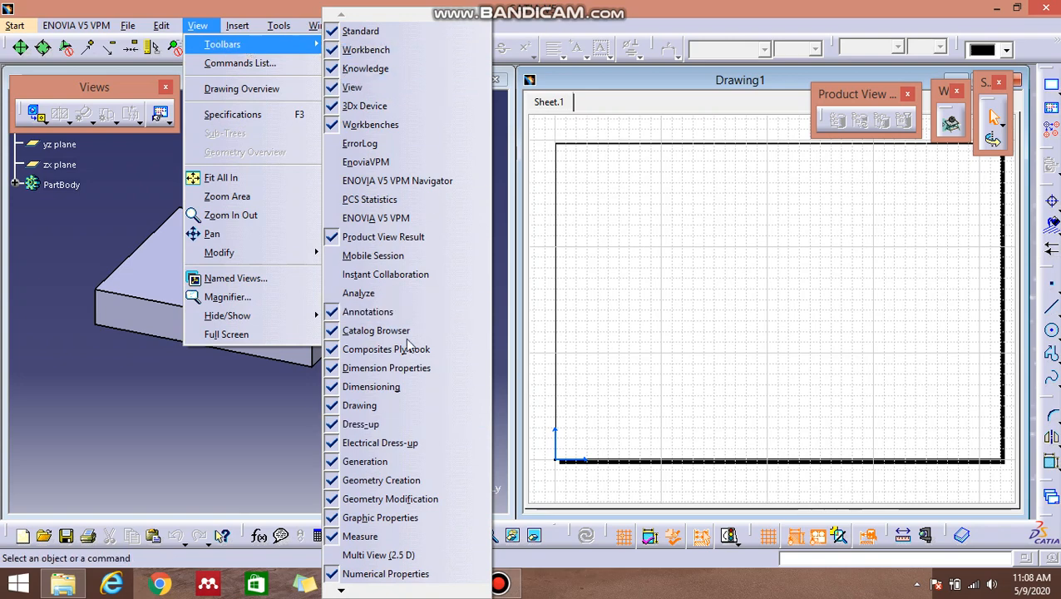
pyautogui.click(198, 26)
pyautogui.click(237, 25)
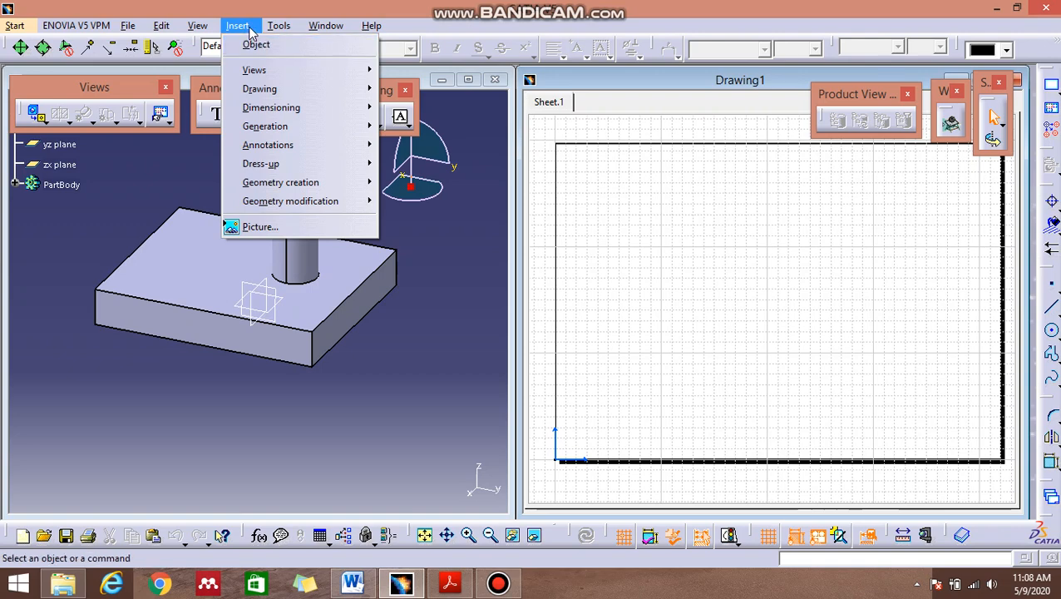
pyautogui.moveTo(261, 23)
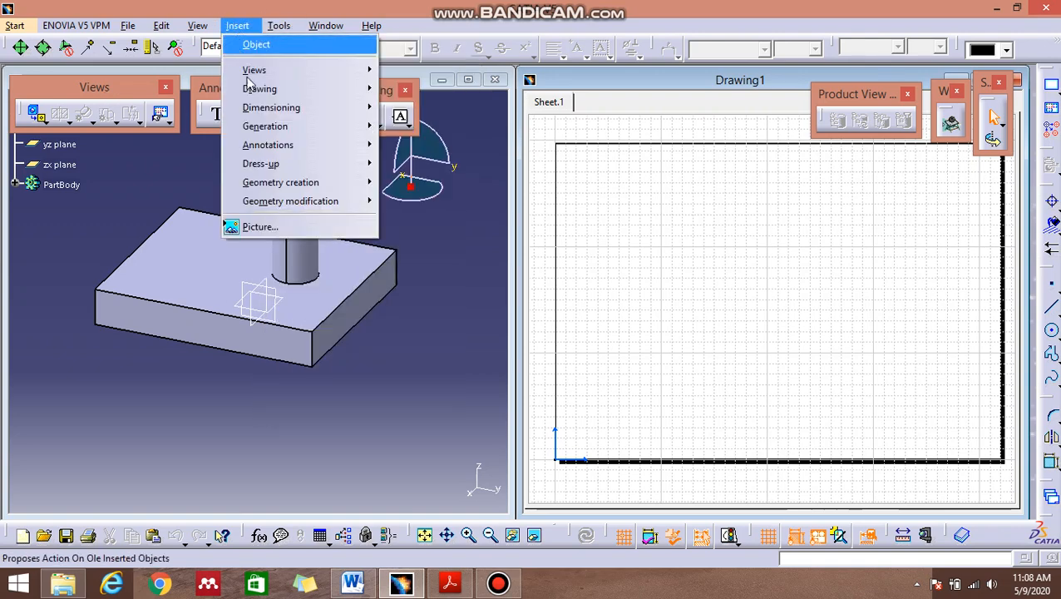
pyautogui.click(268, 8)
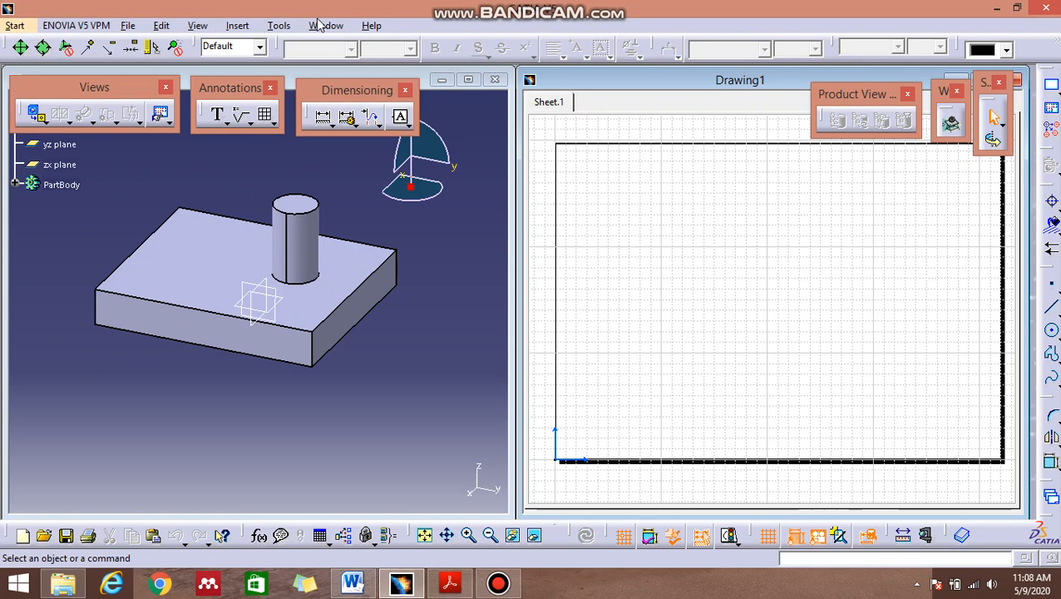
# - Close Drawing1 and maximize the plate.CATPart window
pyautogui.click(1015, 80)
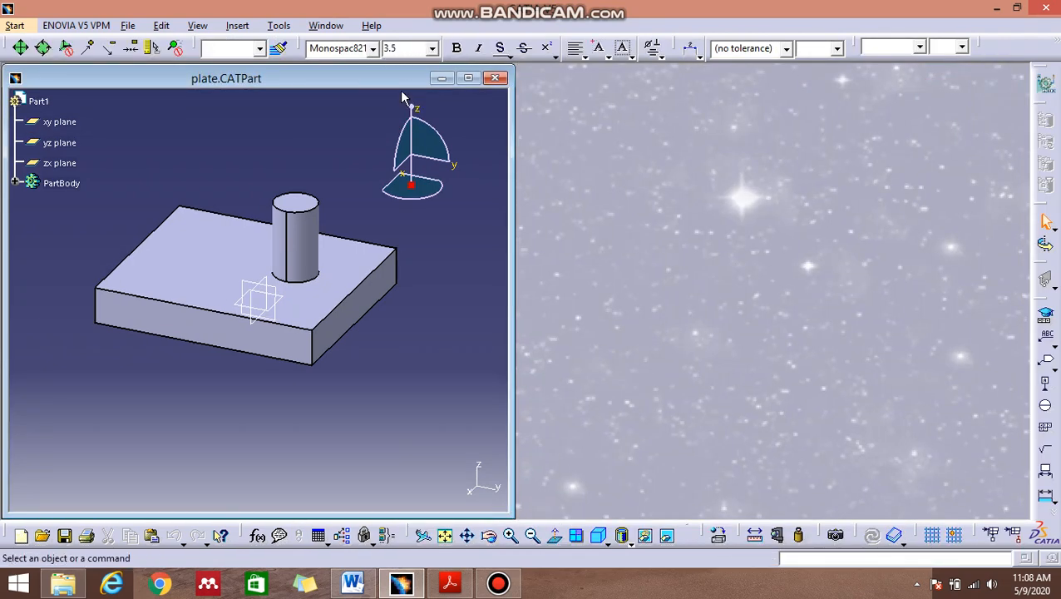
pyautogui.click(468, 78)
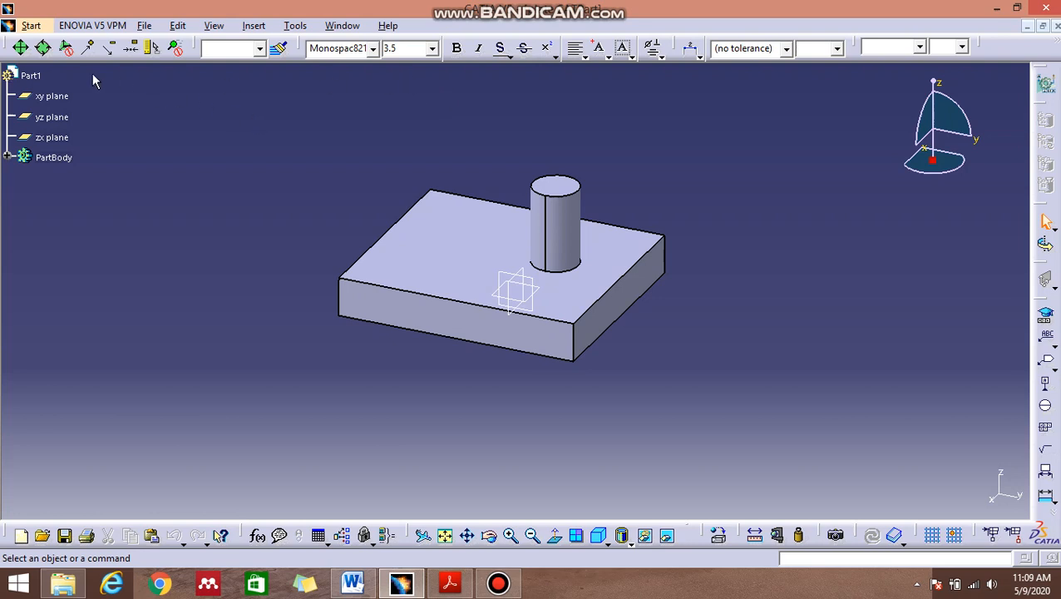
# - Create a Drafting drawing with the Empty sheet layout in Standard ISO, A3 ISO format at 1:1 scale, and close it
pyautogui.click(31, 25)
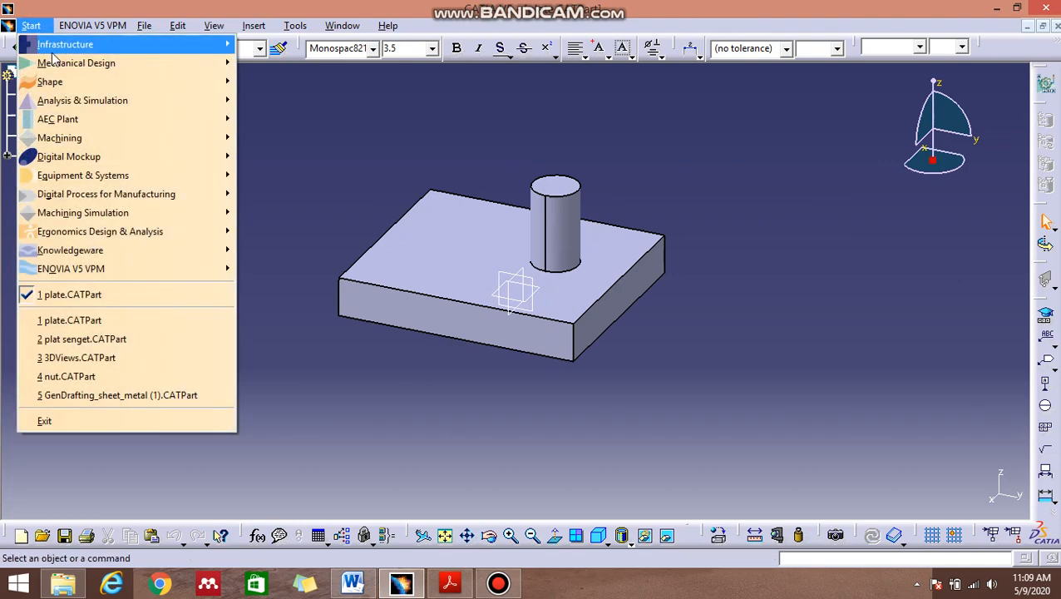
pyautogui.moveTo(58, 64)
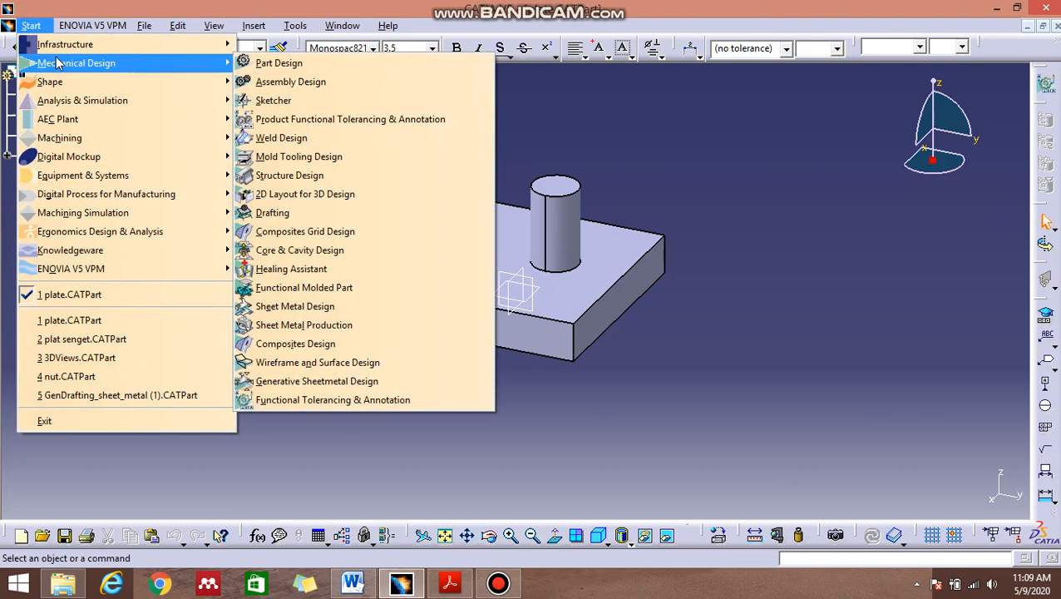
pyautogui.click(302, 213)
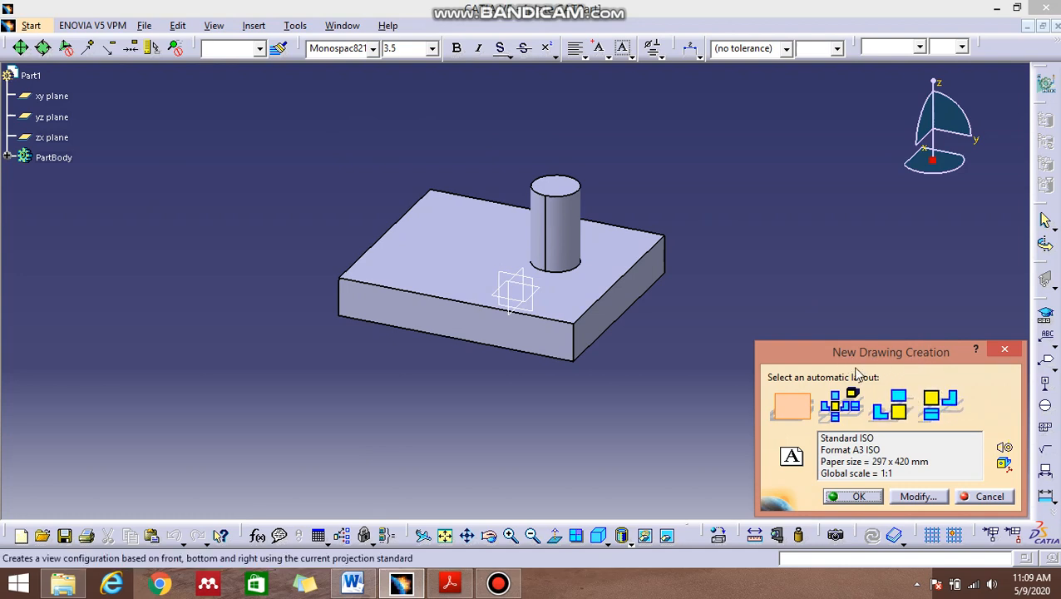
pyautogui.click(859, 445)
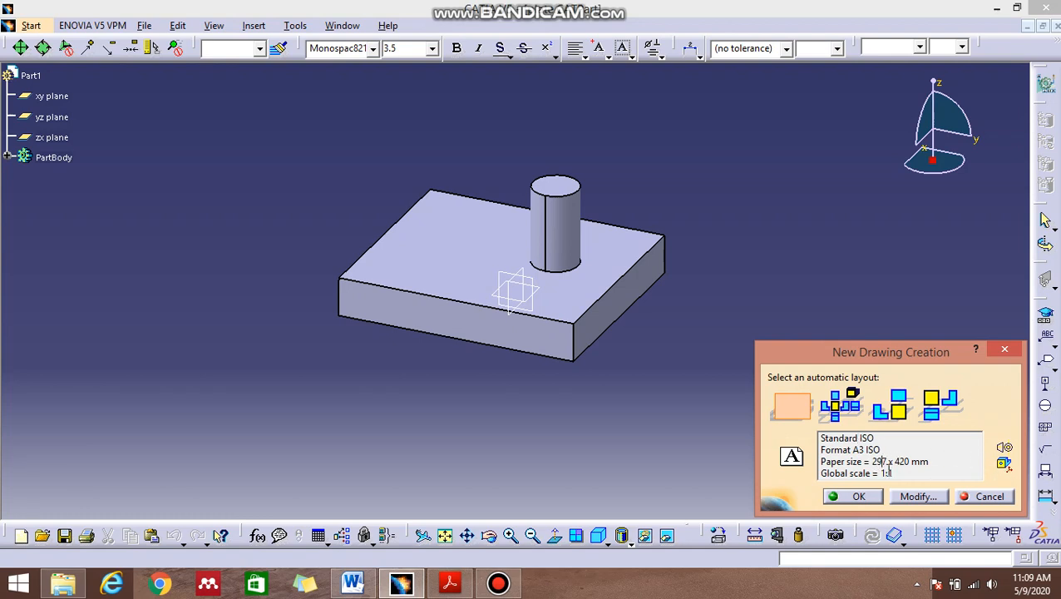
pyautogui.moveTo(887, 471)
pyautogui.mouseDown()
pyautogui.moveTo(827, 448)
pyautogui.moveTo(892, 450)
pyautogui.mouseUp()
pyautogui.click(872, 461)
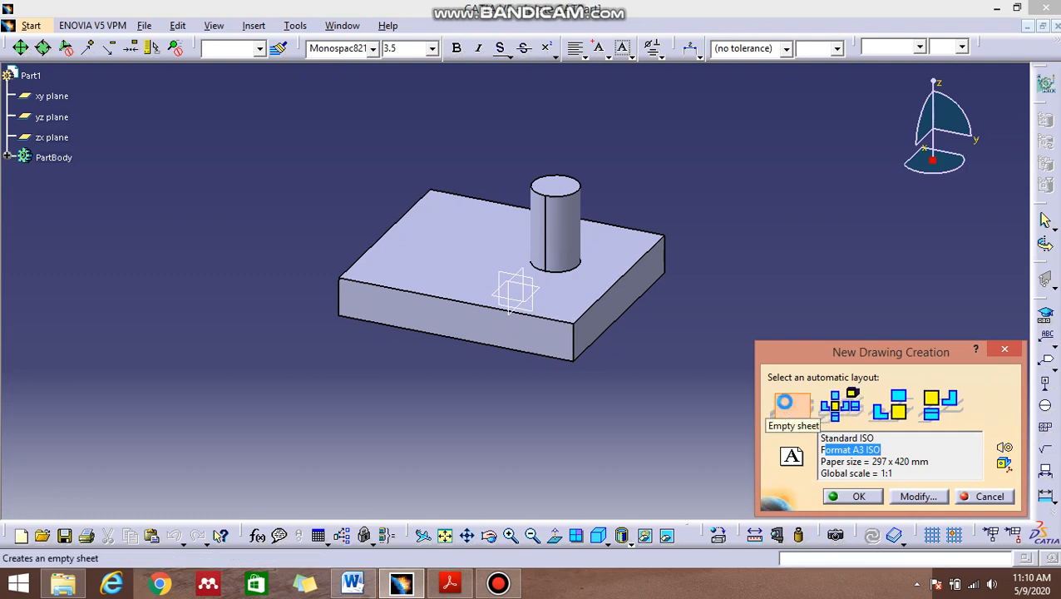
pyautogui.click(789, 407)
pyautogui.click(849, 490)
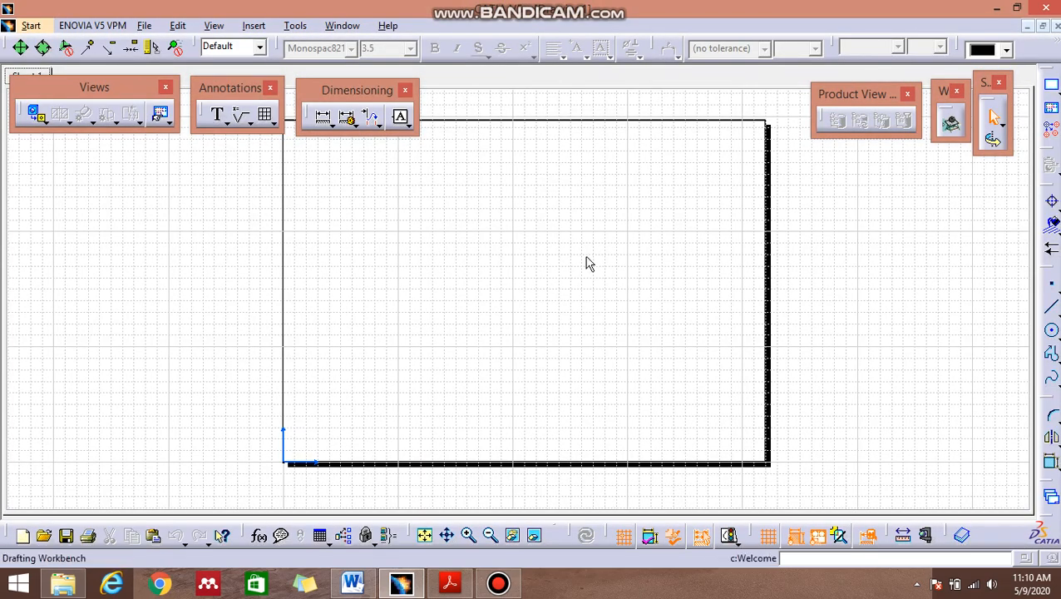
pyautogui.click(1056, 26)
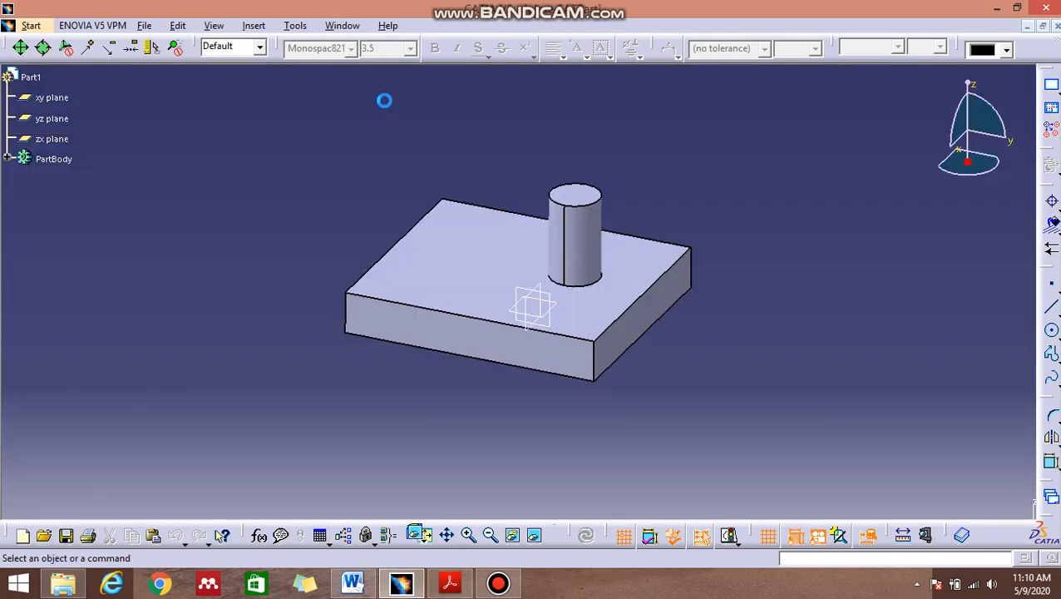
# - Create a new Drafting drawing of the plate with the automatic layout of front, bottom and right views
pyautogui.click(37, 25)
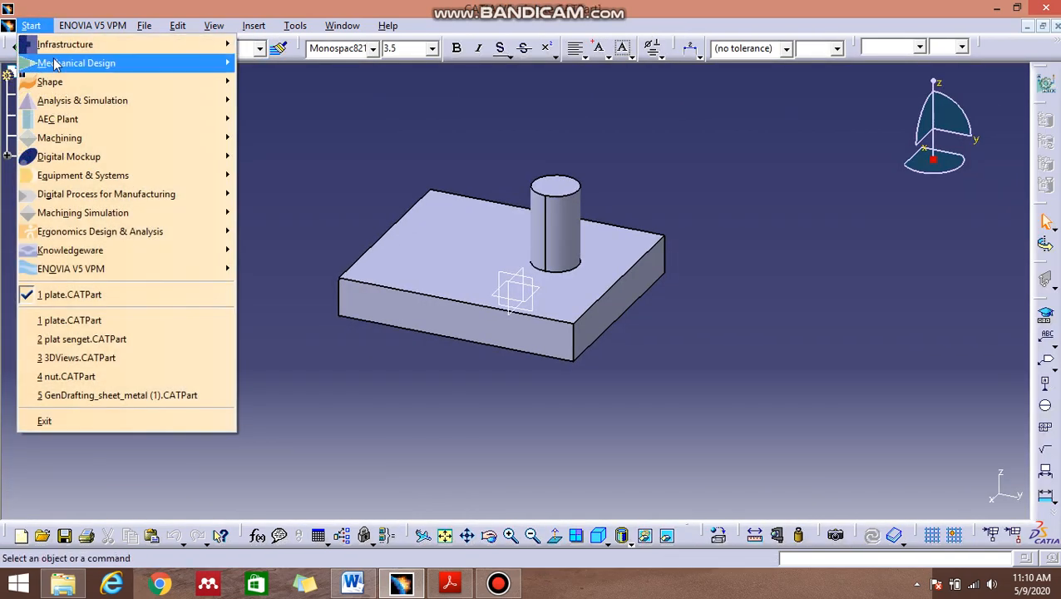
pyautogui.moveTo(54, 63)
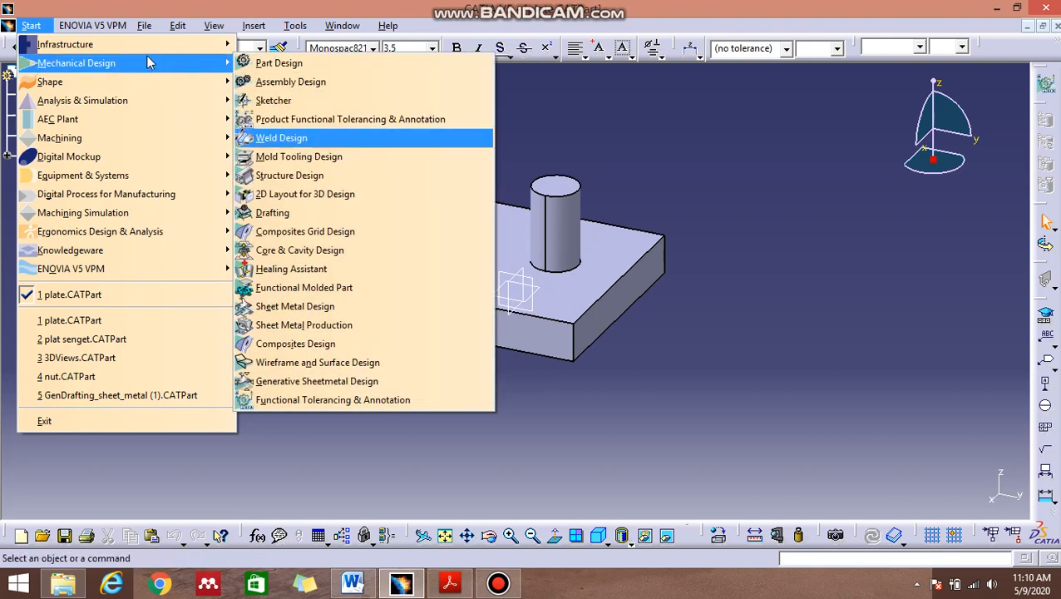
pyautogui.moveTo(148, 74)
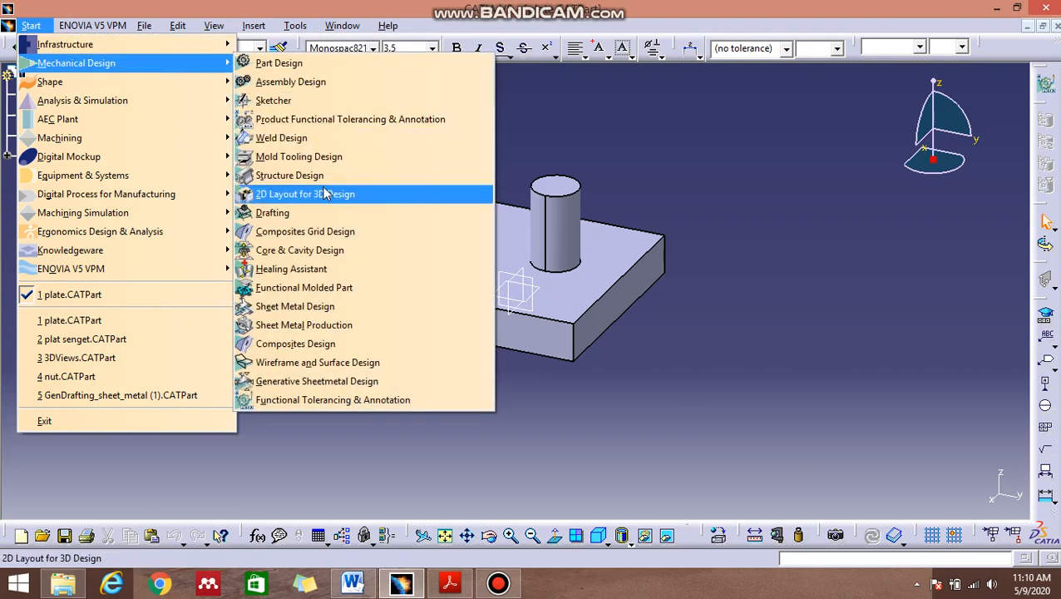
pyautogui.click(323, 215)
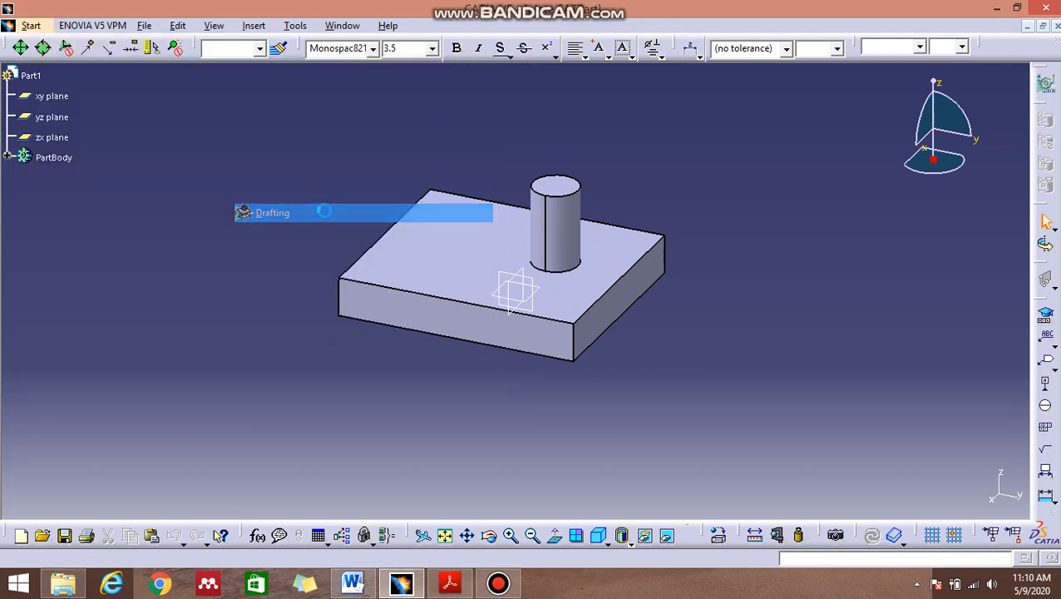
pyautogui.click(843, 406)
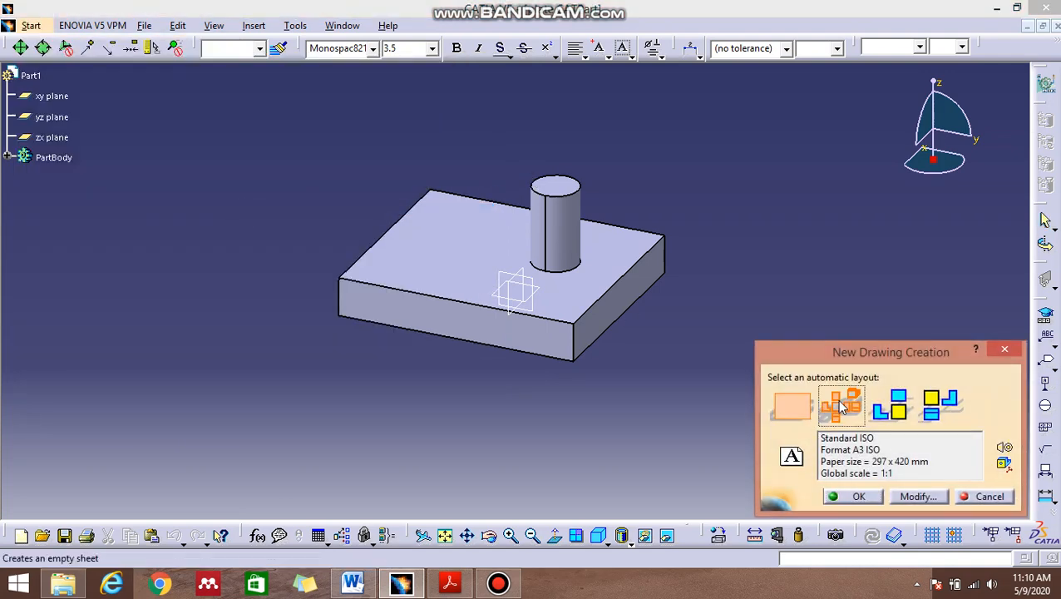
pyautogui.click(891, 414)
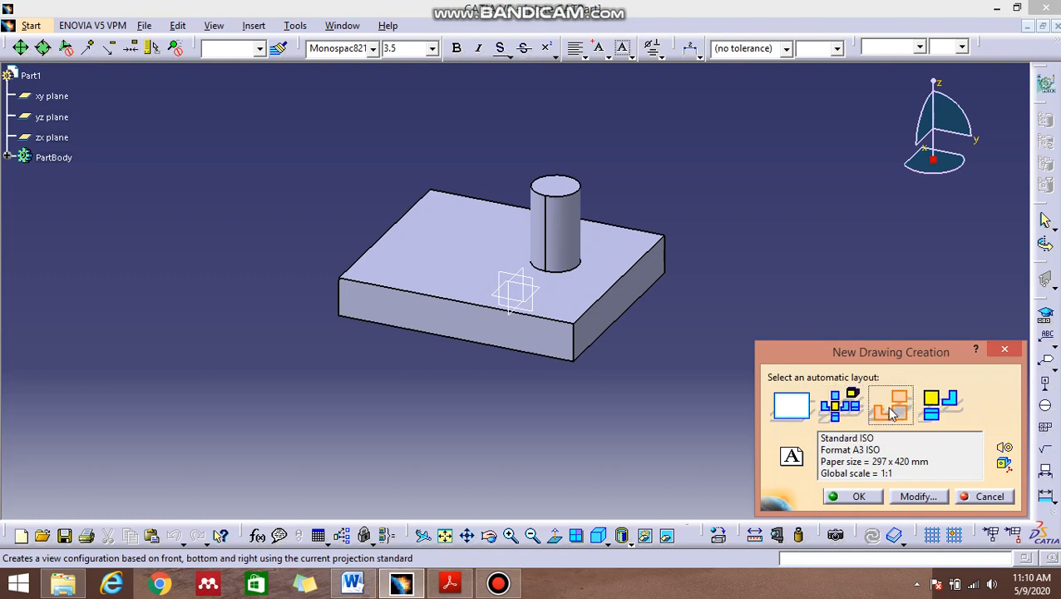
pyautogui.click(855, 497)
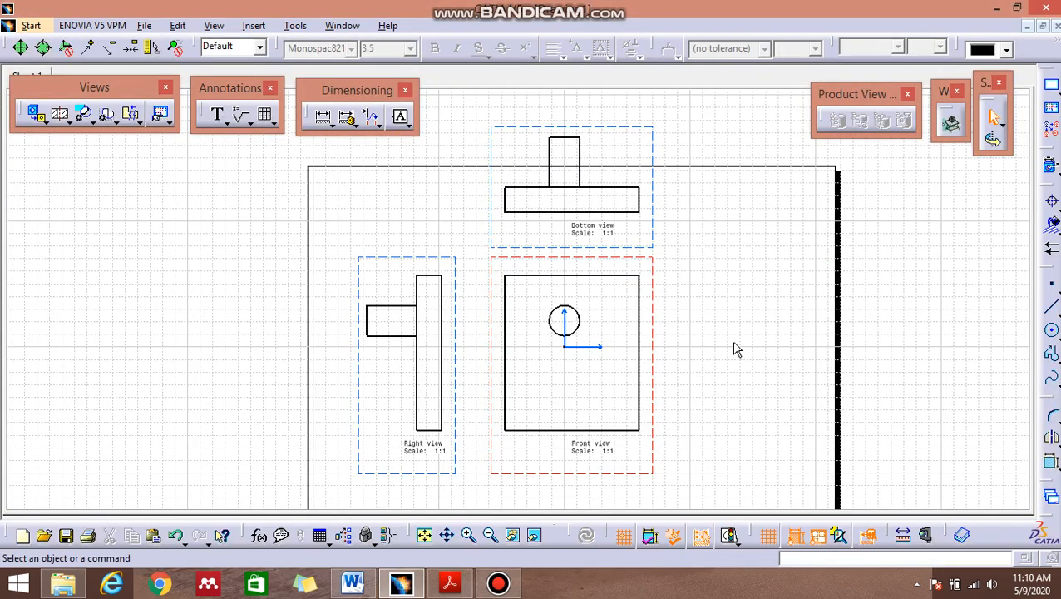
# - Restore Drawing1 to a floating window, move it up over the part window and make it taller
pyautogui.click(1043, 26)
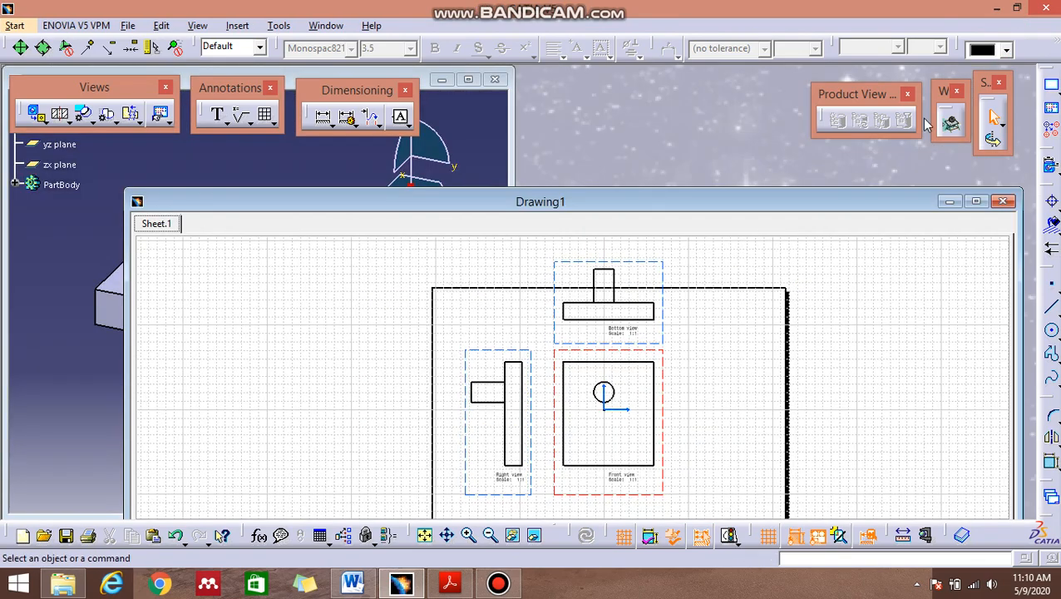
pyautogui.moveTo(703, 208); pyautogui.dragTo(753, 104)
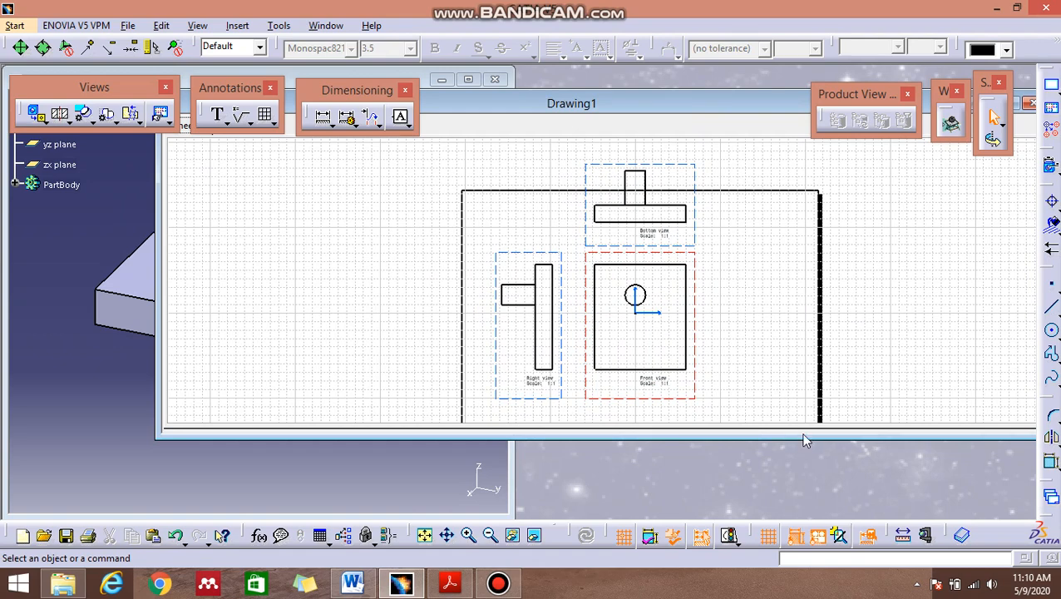
pyautogui.moveTo(803, 436); pyautogui.dragTo(792, 492)
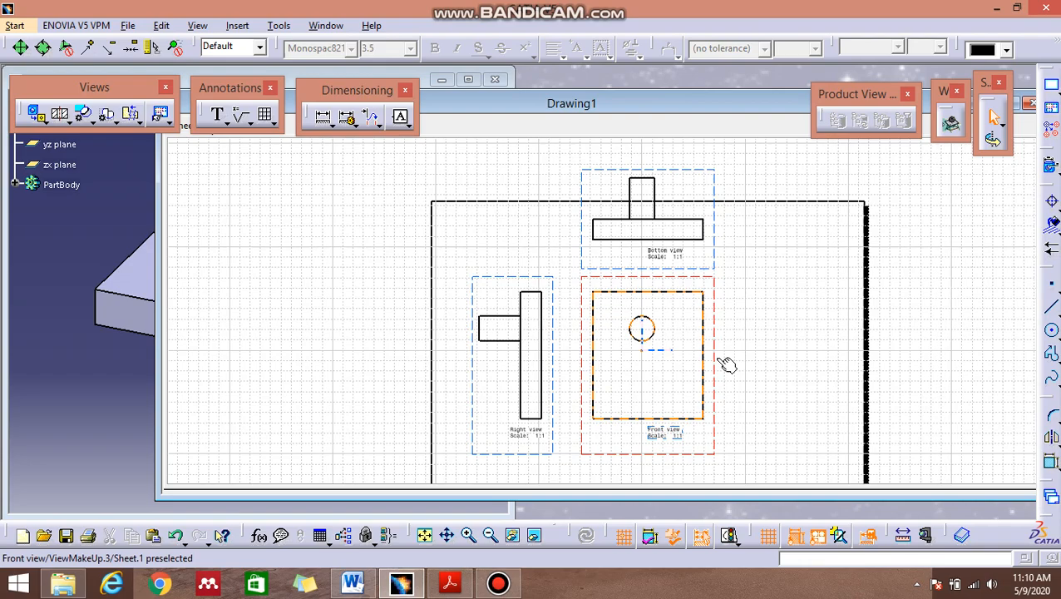
# - Move the front view down with its linked views so all three lie inside the sheet border
pyautogui.moveTo(726, 364); pyautogui.dragTo(728, 413)
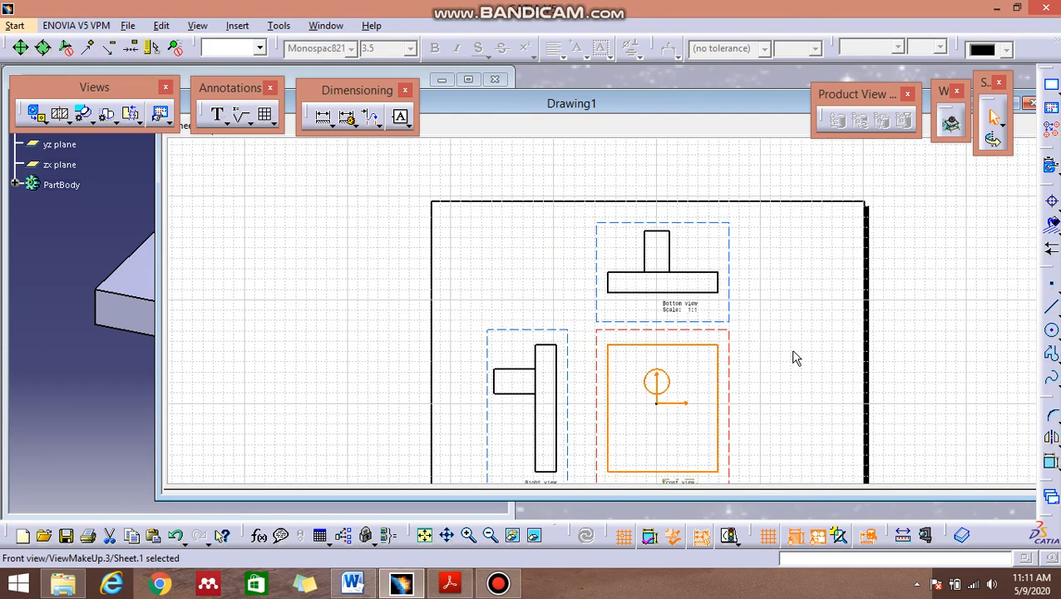
pyautogui.click(751, 297)
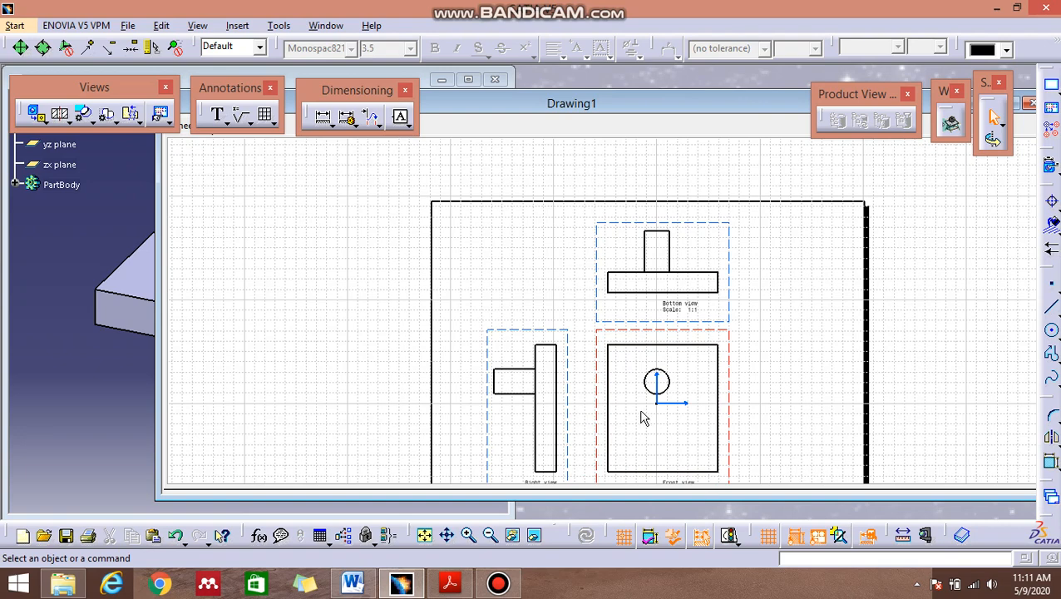
pyautogui.scroll(-1, 823, 439)
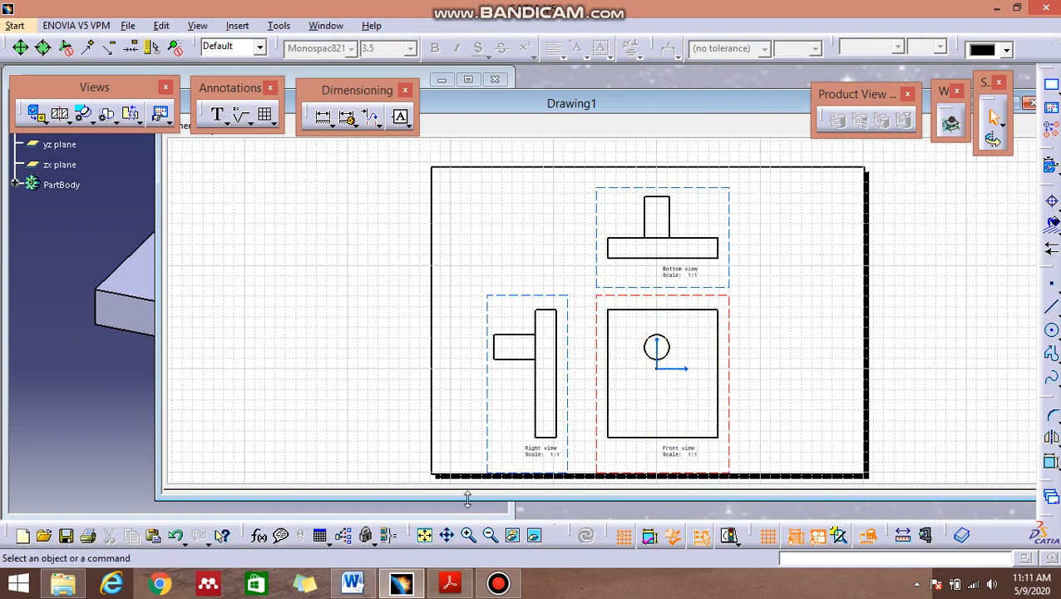
pyautogui.scroll(3, 526, 483)
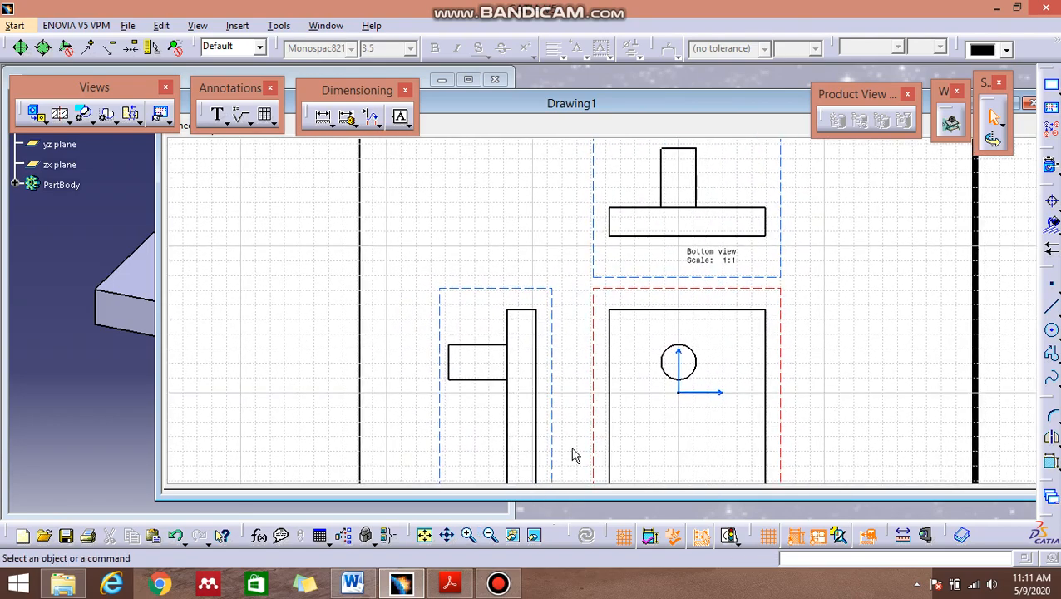
# - Space the bottom and right views farther from the front view, and shift the front view right to bring the group inside the sheet
pyautogui.click(780, 217)
pyautogui.moveTo(825, 220); pyautogui.dragTo(819, 194)
pyautogui.moveTo(551, 339); pyautogui.dragTo(432, 337)
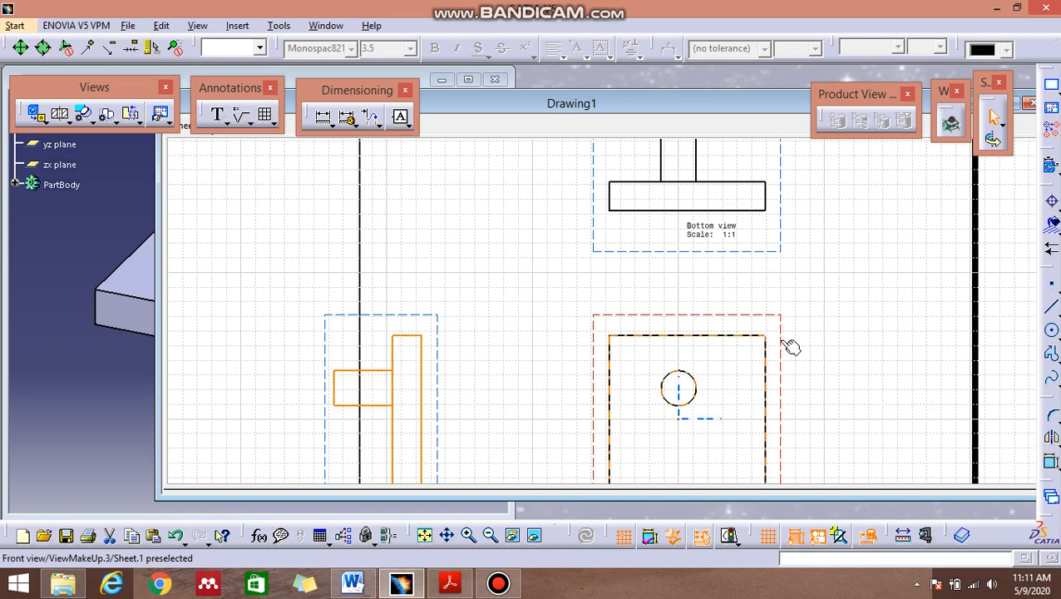
pyautogui.moveTo(788, 344); pyautogui.dragTo(849, 343)
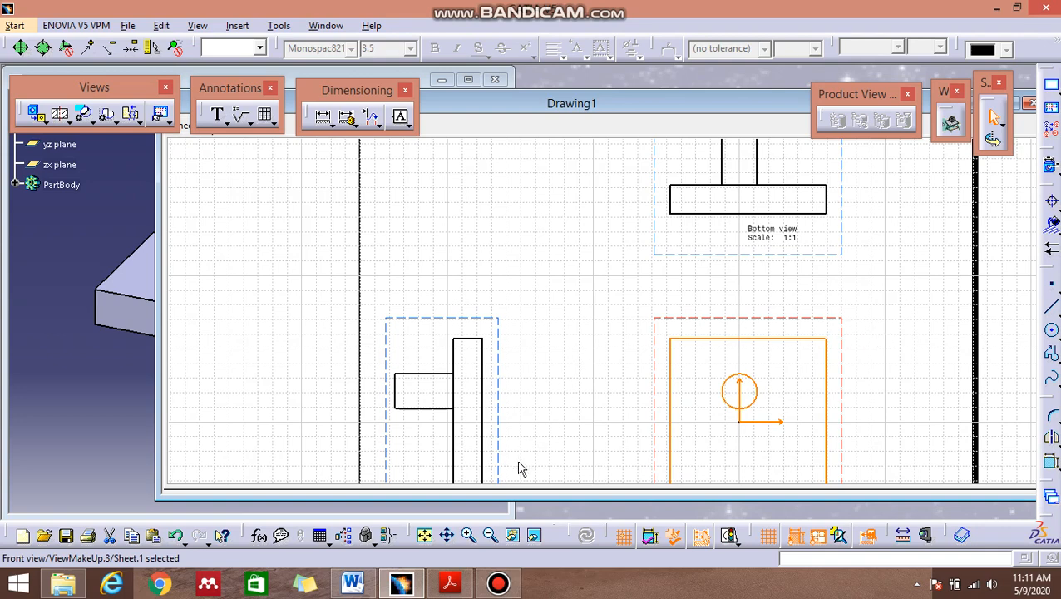
pyautogui.click(511, 583)
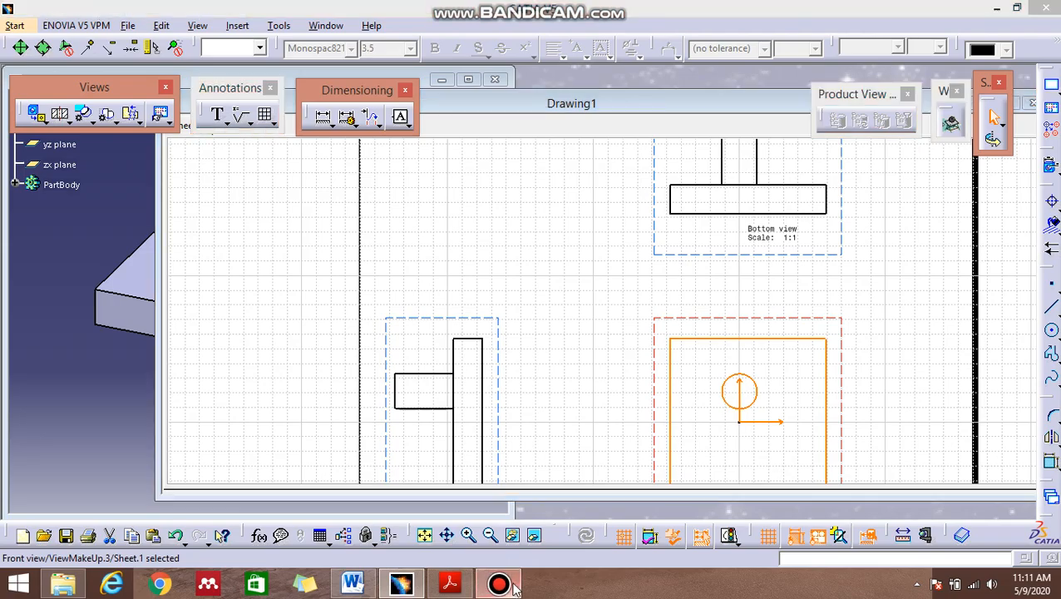